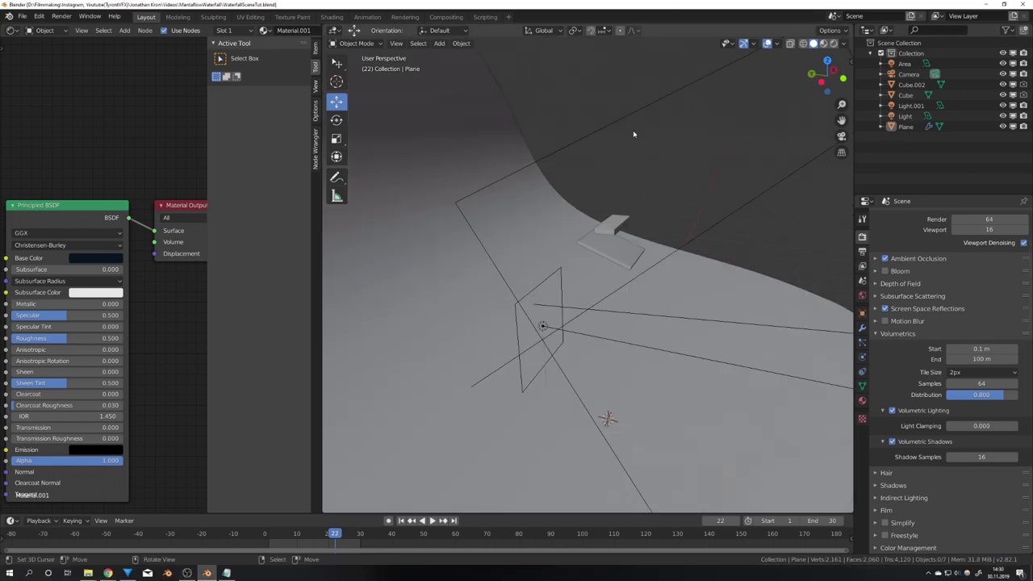
Step: Select the curved backdrop plane and examine its shape and Subdivision Surface modifier
{"action": "middle_click_drag", "start_coordinate": [625, 177], "coordinate": [655, 281]}
{"action": "scroll", "coordinate": [574, 179], "scroll_direction": "down", "scroll_amount": 4}
{"action": "scroll", "coordinate": [650, 291], "scroll_direction": "down", "scroll_amount": 4}
{"action": "right_click", "coordinate": [653, 295]}
{"action": "key", "text": "Tab"}
{"action": "key", "text": "Tab"}
{"action": "left_click", "coordinate": [863, 328]}
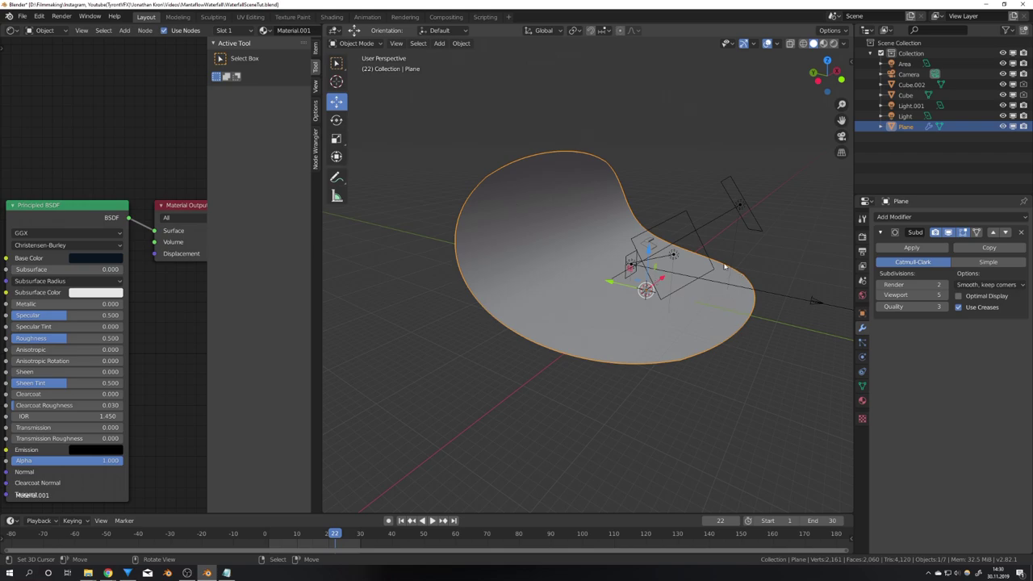
{"action": "scroll", "coordinate": [682, 287], "scroll_direction": "up", "scroll_amount": 4}
{"action": "scroll", "coordinate": [672, 304], "scroll_direction": "up", "scroll_amount": 2}
{"action": "middle_click_drag", "start_coordinate": [721, 247], "coordinate": [568, 308], "text": "shift"}
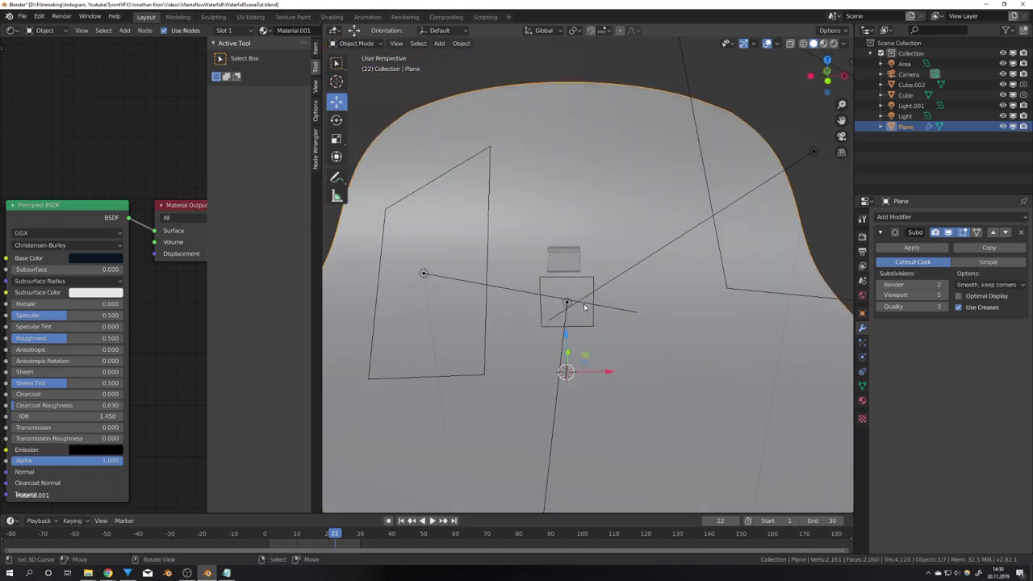
Step: Show the World shader nodes and examine the Volume Scatter node feeding the world's volume output
{"action": "left_click", "coordinate": [45, 30]}
{"action": "left_click", "coordinate": [40, 42]}
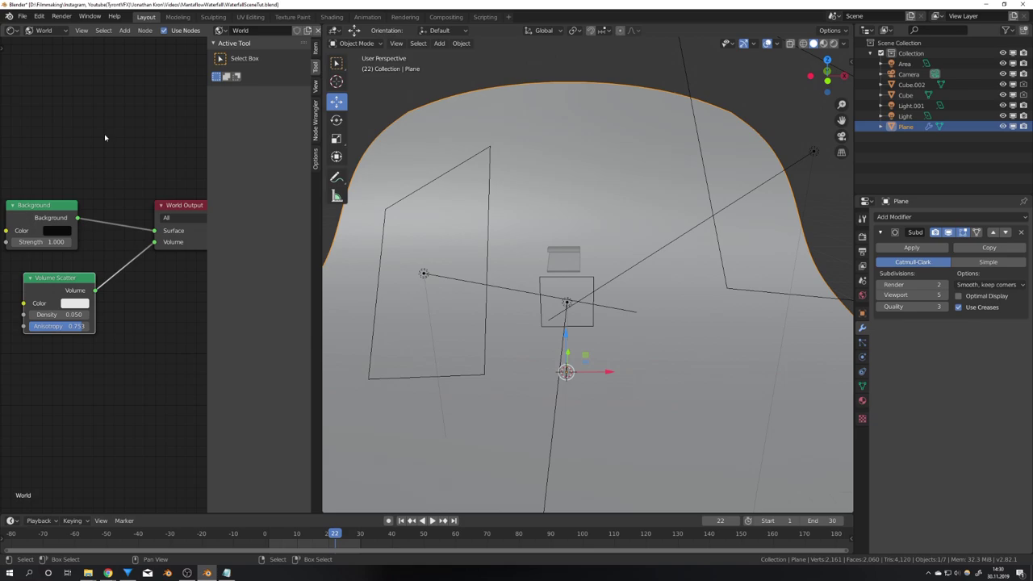
{"action": "scroll", "coordinate": [121, 291], "scroll_direction": "up", "scroll_amount": 3}
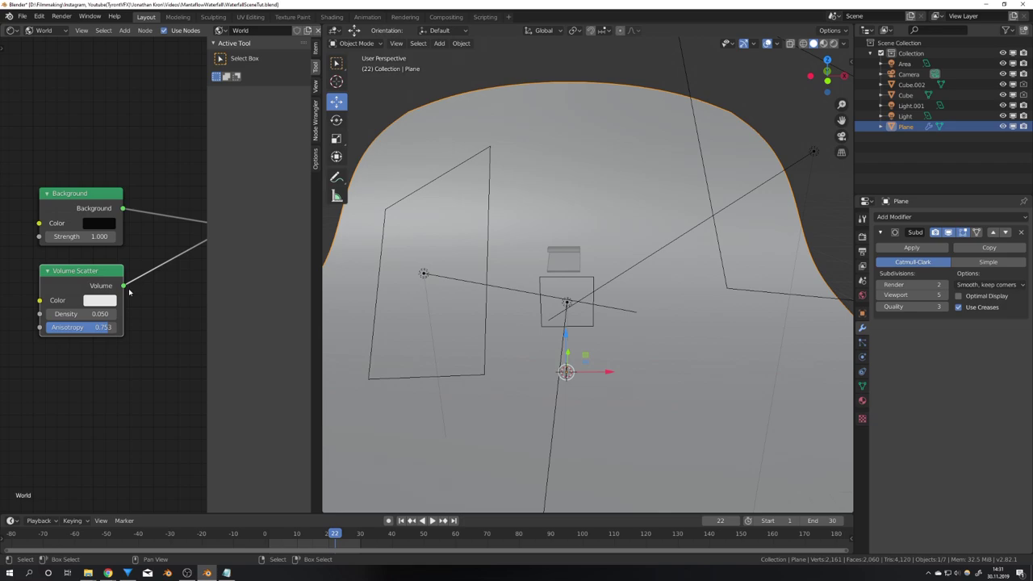
Step: Preview the scene in rendered shading and examine the volumetric lighting around the lamps from several angles
{"action": "key", "text": "z"}
{"action": "left_click", "coordinate": [347, 250]}
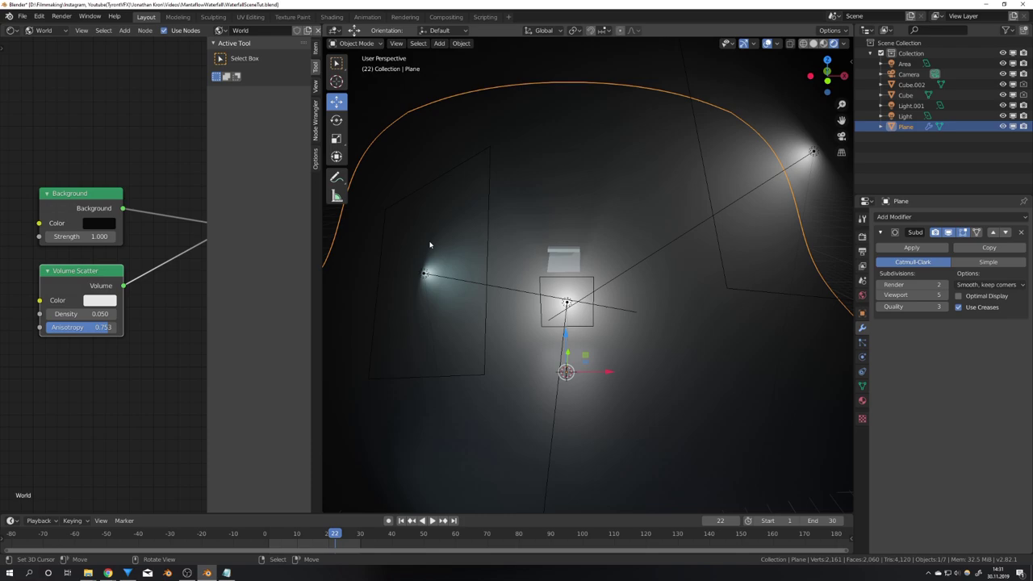
{"action": "middle_click_drag", "start_coordinate": [532, 307], "coordinate": [570, 300]}
{"action": "key", "text": "alt+a"}
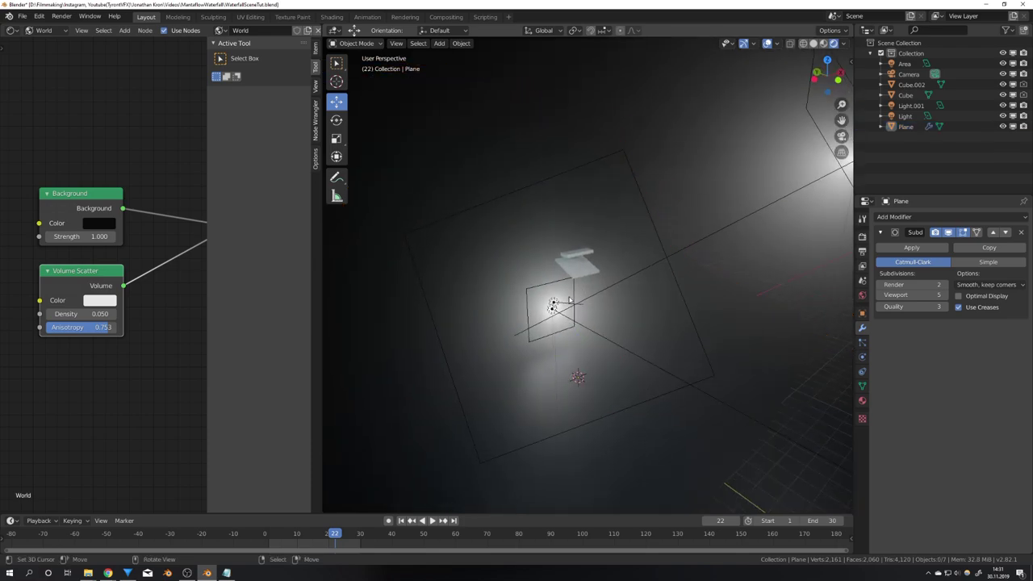
{"action": "mouse_move", "coordinate": [574, 302]}
{"action": "middle_mouse_down"}
{"action": "mouse_move", "coordinate": [485, 310]}
{"action": "mouse_move", "coordinate": [600, 298]}
{"action": "mouse_move", "coordinate": [590, 298]}
{"action": "middle_mouse_up"}
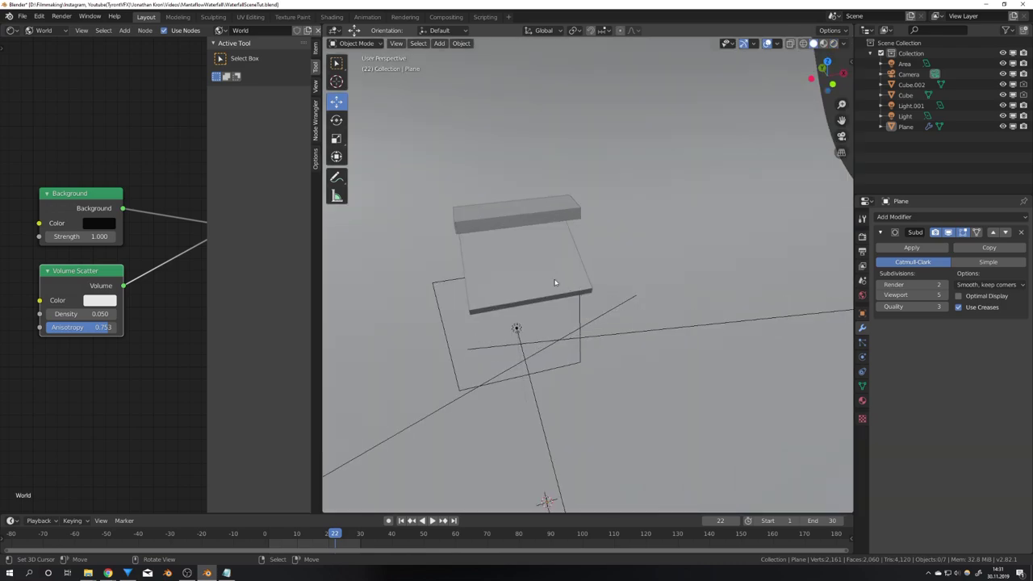
Step: Return to solid shading and inspect the two slabs that form the waterfall's source and ramp
{"action": "mouse_move", "coordinate": [532, 283]}
{"action": "middle_mouse_down"}
{"action": "mouse_move", "coordinate": [576, 280]}
{"action": "mouse_move", "coordinate": [605, 299]}
{"action": "middle_mouse_up"}
{"action": "right_click", "coordinate": [606, 237]}
{"action": "left_click", "coordinate": [618, 300], "text": "shift"}
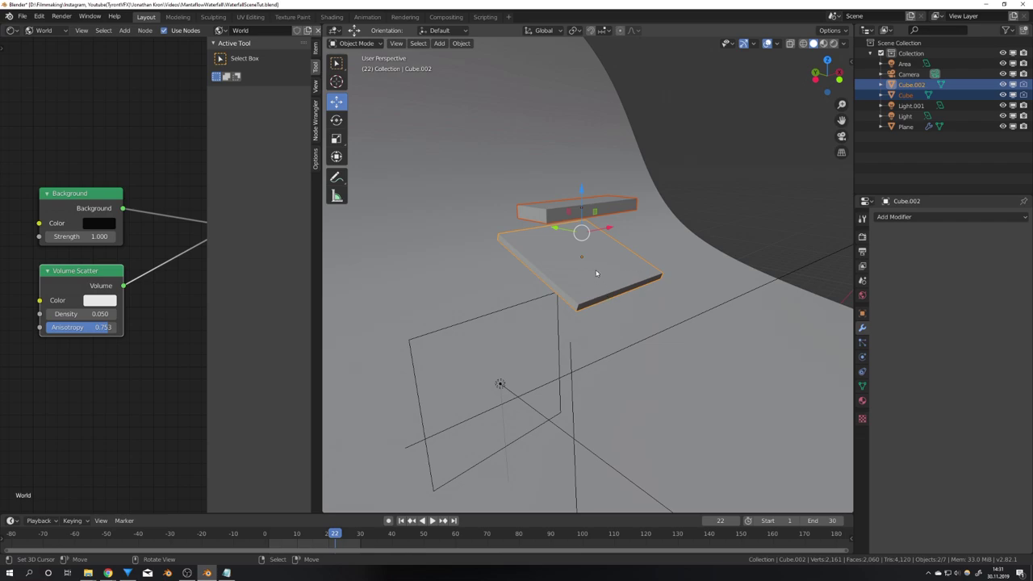
{"action": "left_click", "coordinate": [598, 208], "text": "shift"}
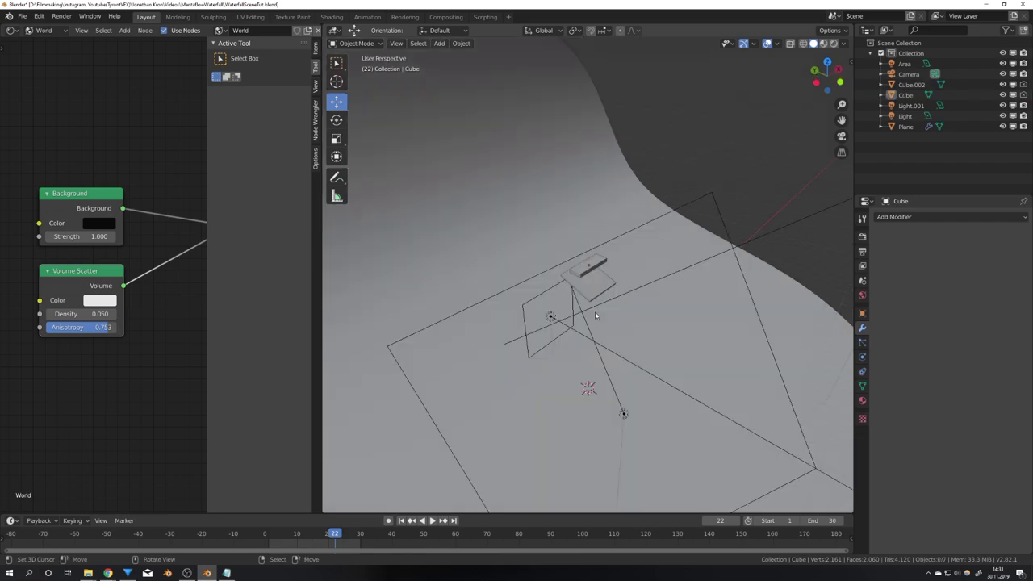
Step: Add a cube, scale it up to more than four times its size, and raise it along Z
{"action": "scroll", "coordinate": [595, 315], "scroll_direction": "down", "scroll_amount": 5}
{"action": "key", "text": "shift+a"}
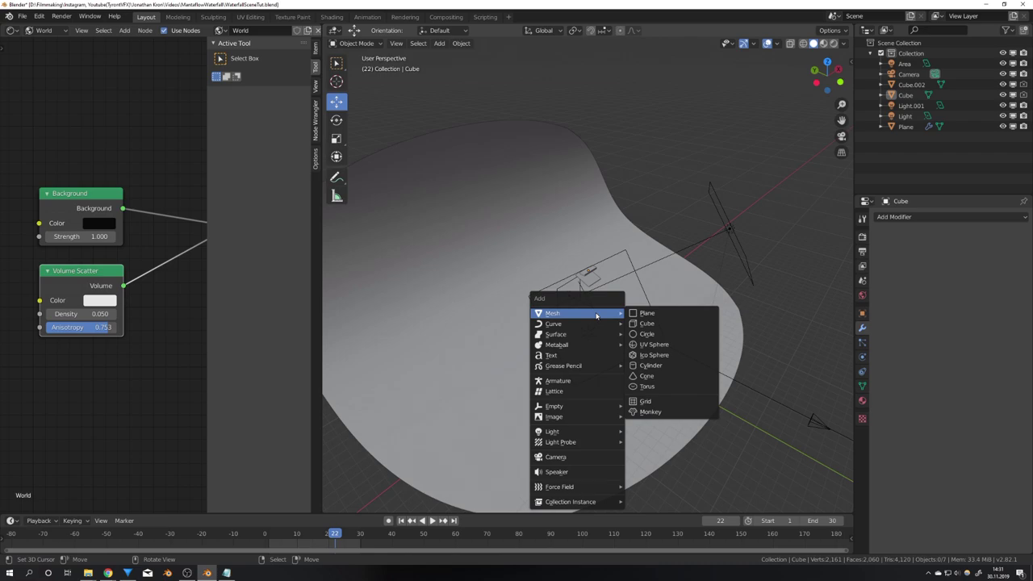
{"action": "left_click", "coordinate": [646, 324]}
{"action": "middle_click_drag", "start_coordinate": [594, 349], "coordinate": [601, 359]}
{"action": "key", "text": "s"}
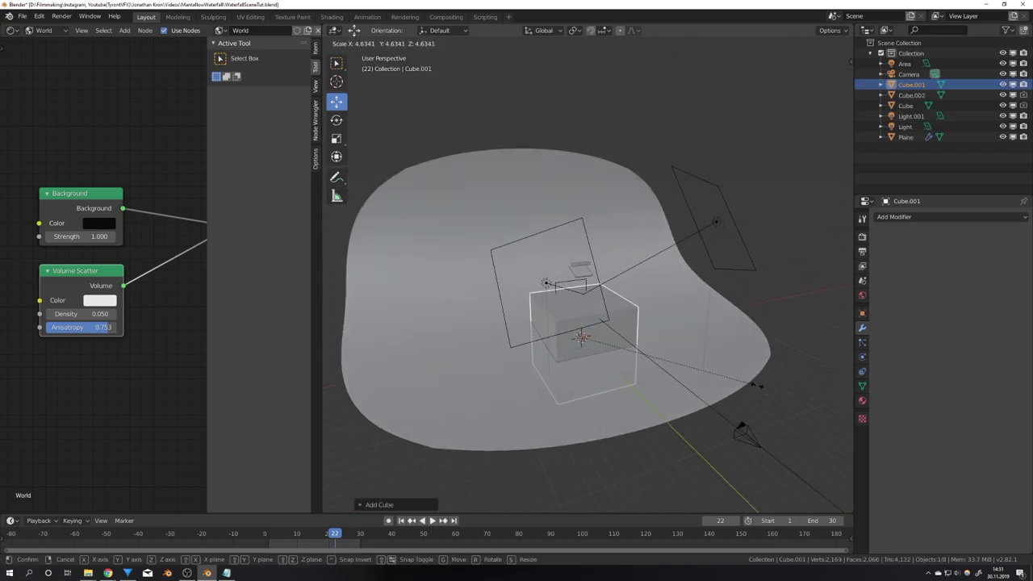
{"action": "key", "text": "g"}
{"action": "key", "text": "z"}
{"action": "left_click", "coordinate": [648, 343]}
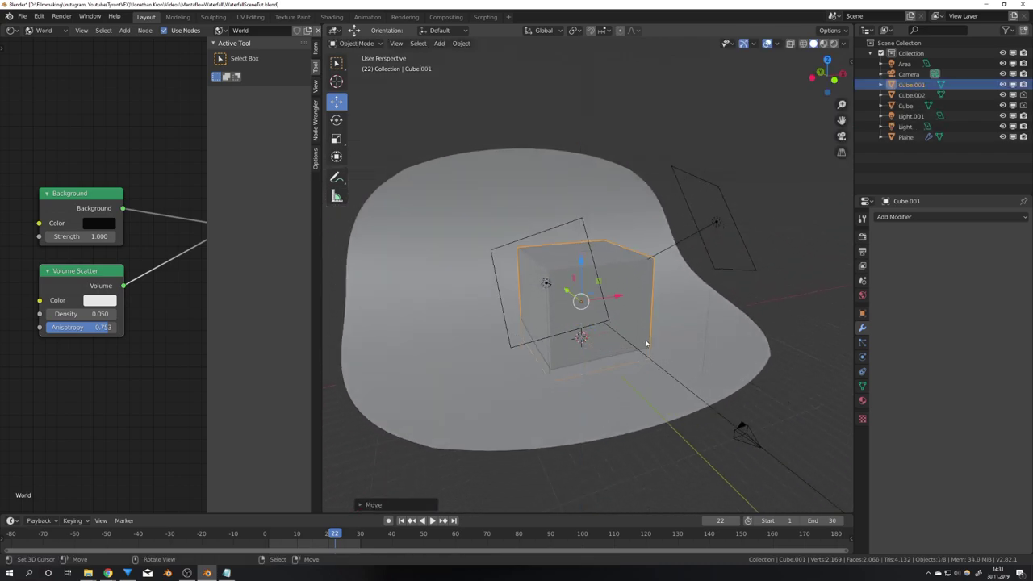
Step: Enlarge the new cube further so that it encloses both slabs with room around them
{"action": "middle_click_drag", "start_coordinate": [631, 353], "coordinate": [577, 353]}
{"action": "key", "text": "s"}
{"action": "left_click", "coordinate": [638, 359]}
{"action": "scroll", "coordinate": [576, 353], "scroll_direction": "up", "scroll_amount": 9}
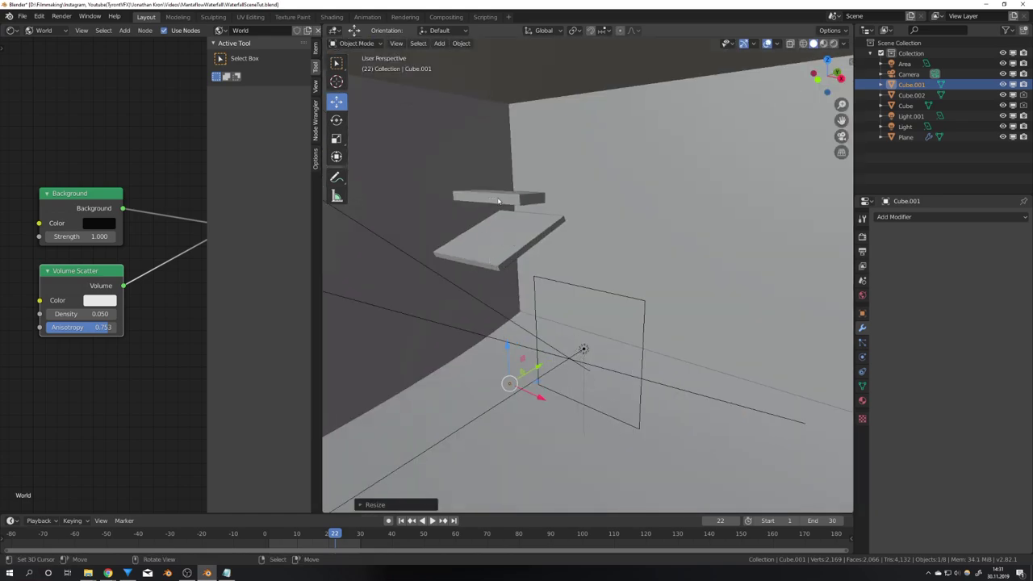
Step: Enable fluid physics on the enclosing cube as a Domain and set its domain type to Liquid
{"action": "middle_click_drag", "start_coordinate": [527, 215], "coordinate": [557, 243]}
{"action": "left_click", "coordinate": [862, 357]}
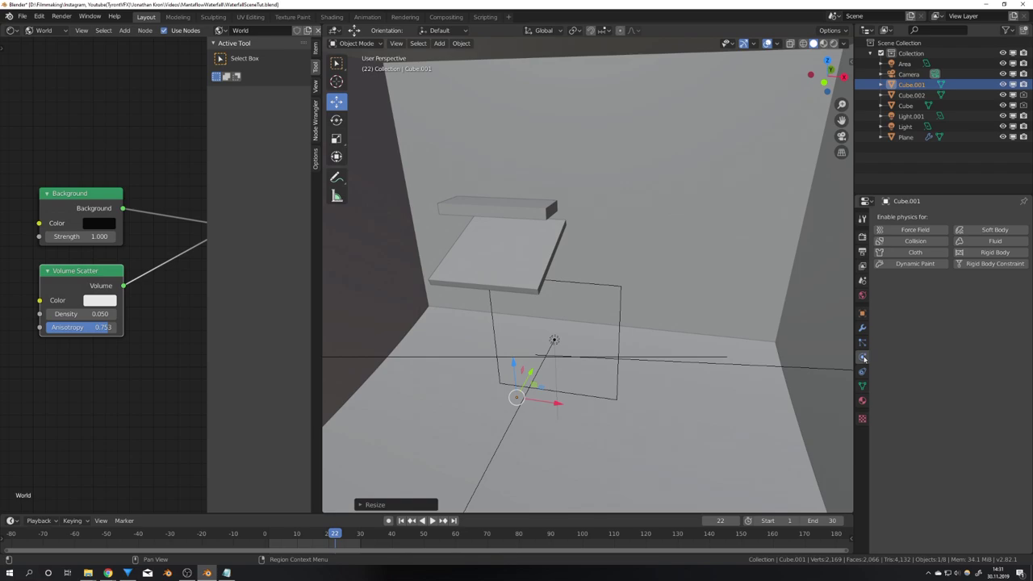
{"action": "left_click", "coordinate": [985, 240]}
{"action": "left_click", "coordinate": [973, 295]}
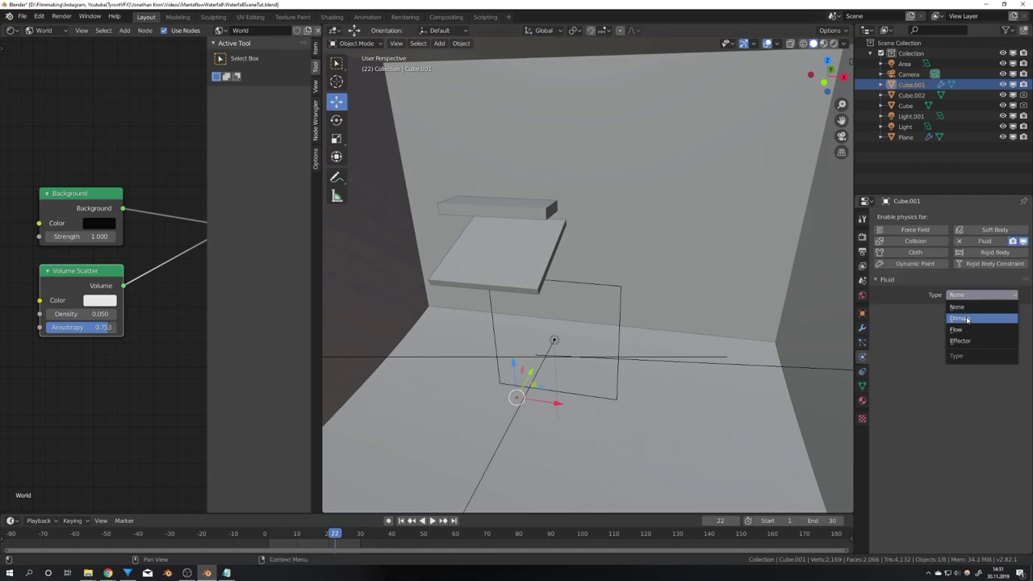
{"action": "left_click", "coordinate": [968, 319]}
{"action": "left_click", "coordinate": [964, 325]}
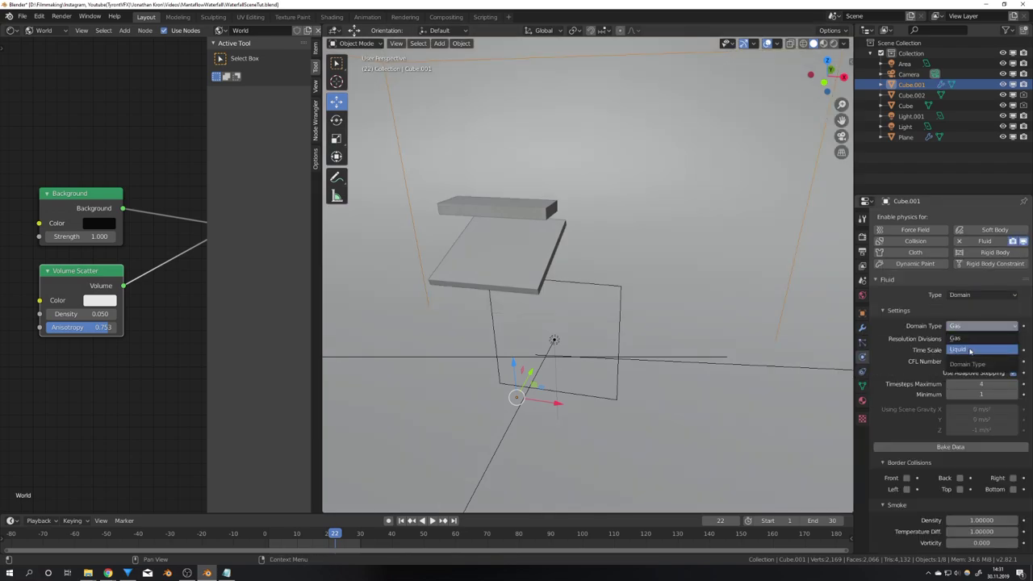
{"action": "left_click", "coordinate": [970, 352]}
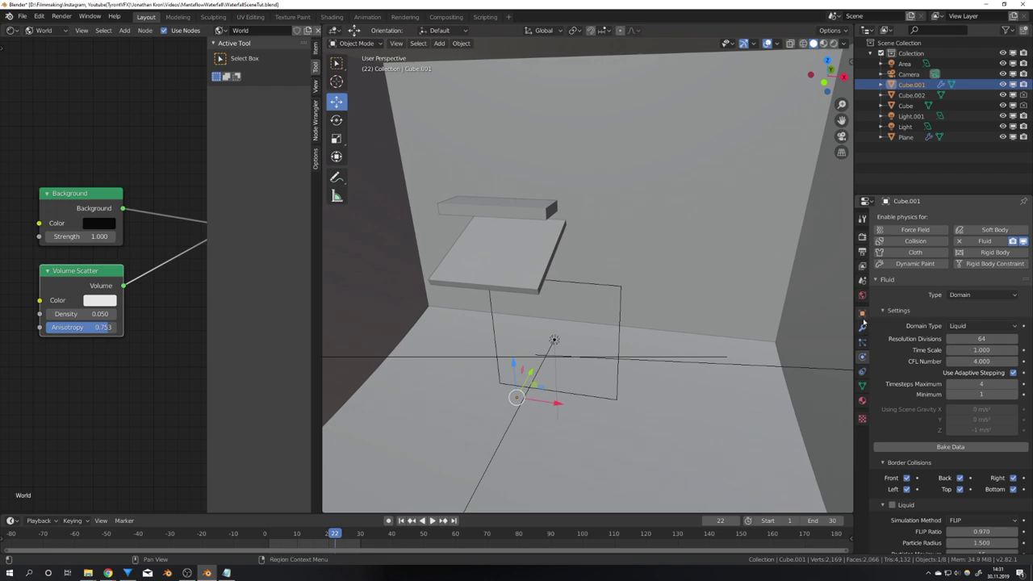
Step: Enable the domain's Liquid settings and choose FLIP as the simulation method
{"action": "scroll", "coordinate": [913, 363], "scroll_direction": "down", "scroll_amount": 3}
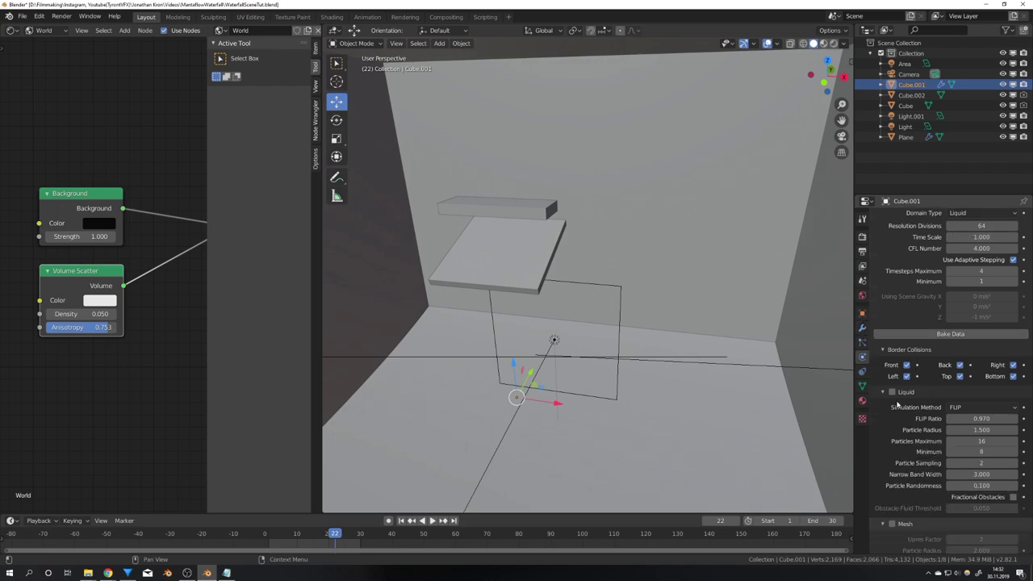
{"action": "left_click", "coordinate": [892, 392]}
{"action": "scroll", "coordinate": [896, 400], "scroll_direction": "down", "scroll_amount": 3}
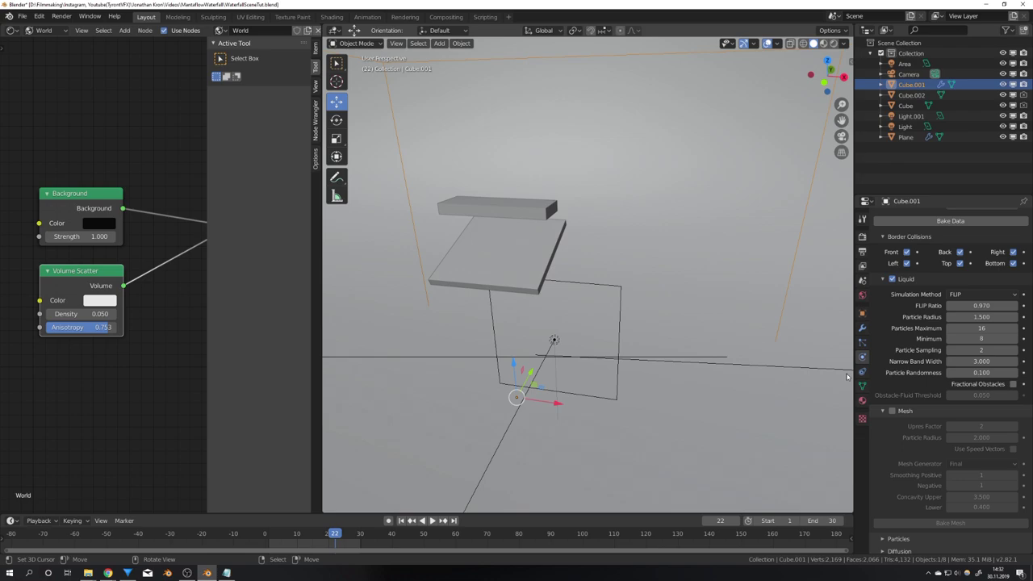
{"action": "scroll", "coordinate": [770, 361], "scroll_direction": "down", "scroll_amount": 5}
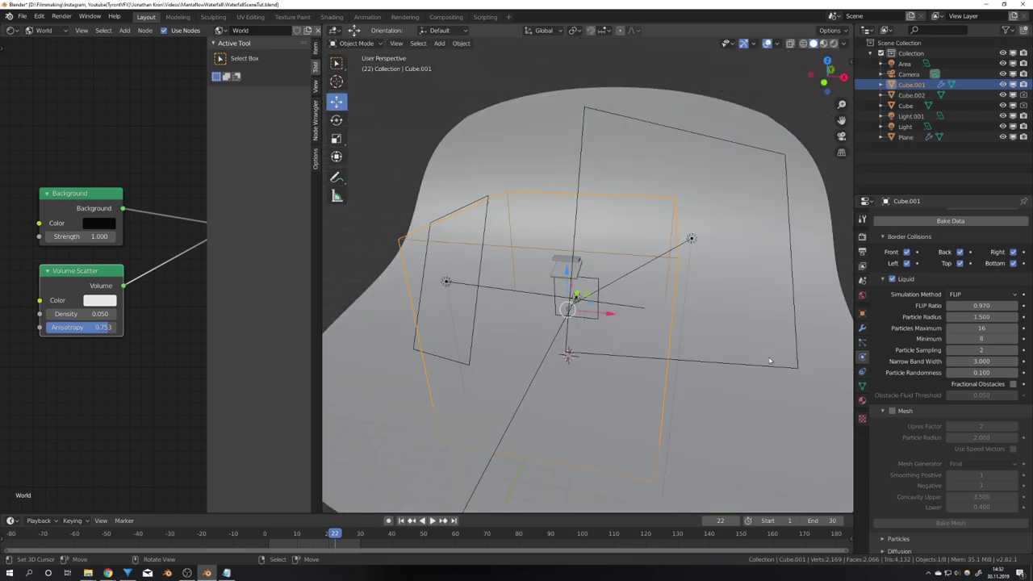
{"action": "left_click", "coordinate": [956, 294]}
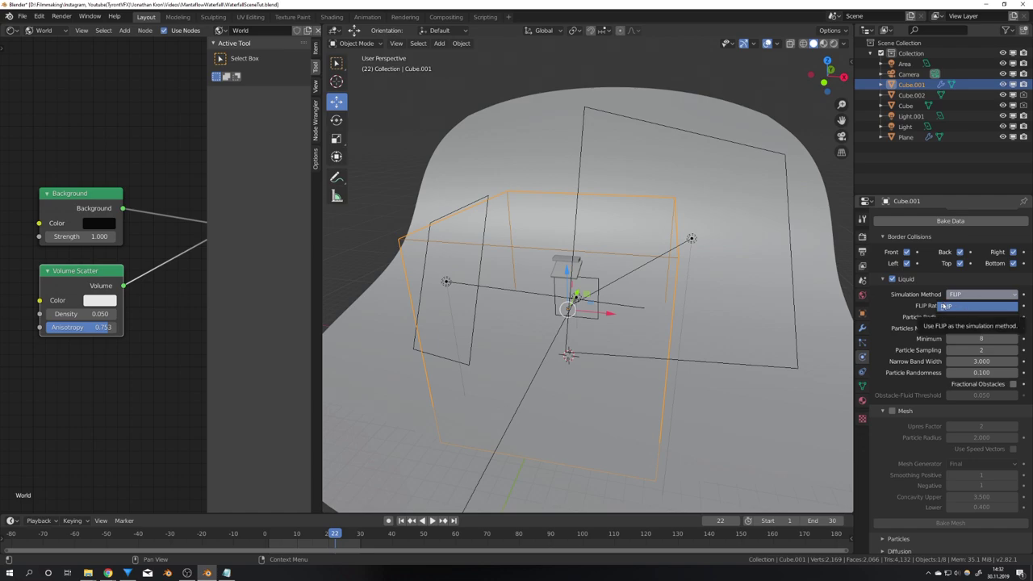
{"action": "left_click", "coordinate": [944, 307]}
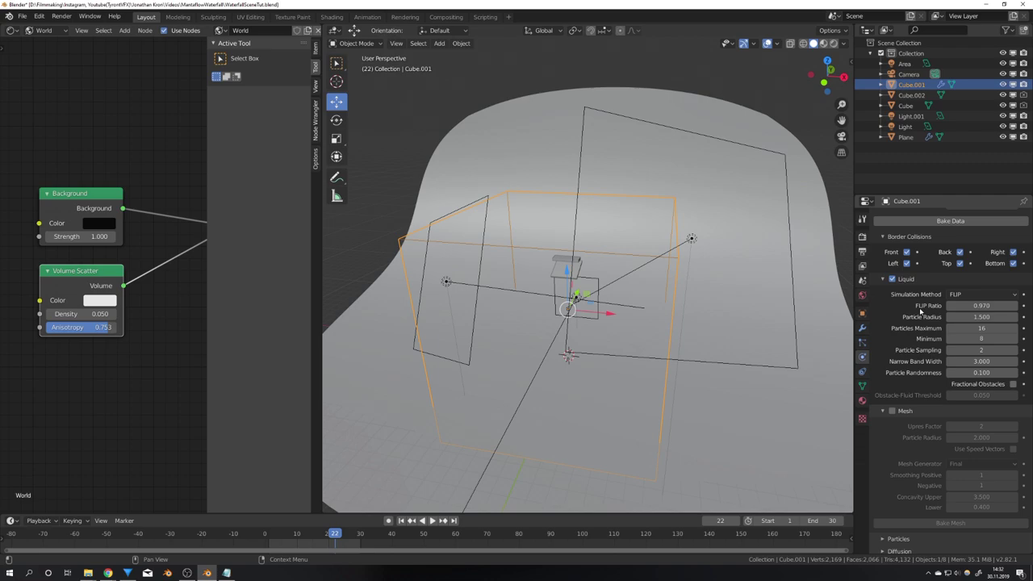
Step: Set the fluid domain's time scale to 0.5
{"action": "scroll", "coordinate": [916, 317], "scroll_direction": "up", "scroll_amount": 5}
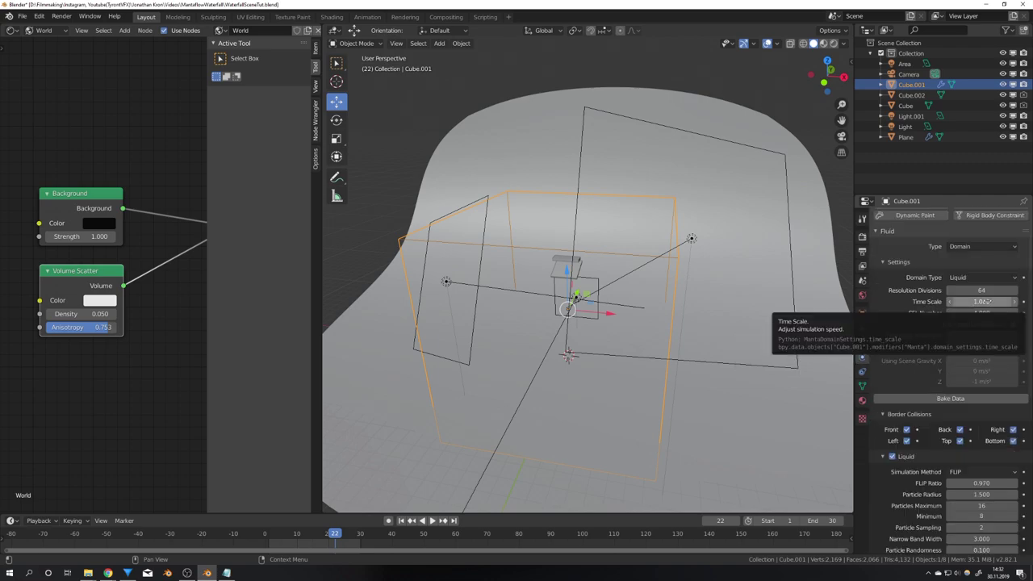
{"action": "left_click", "coordinate": [981, 302]}
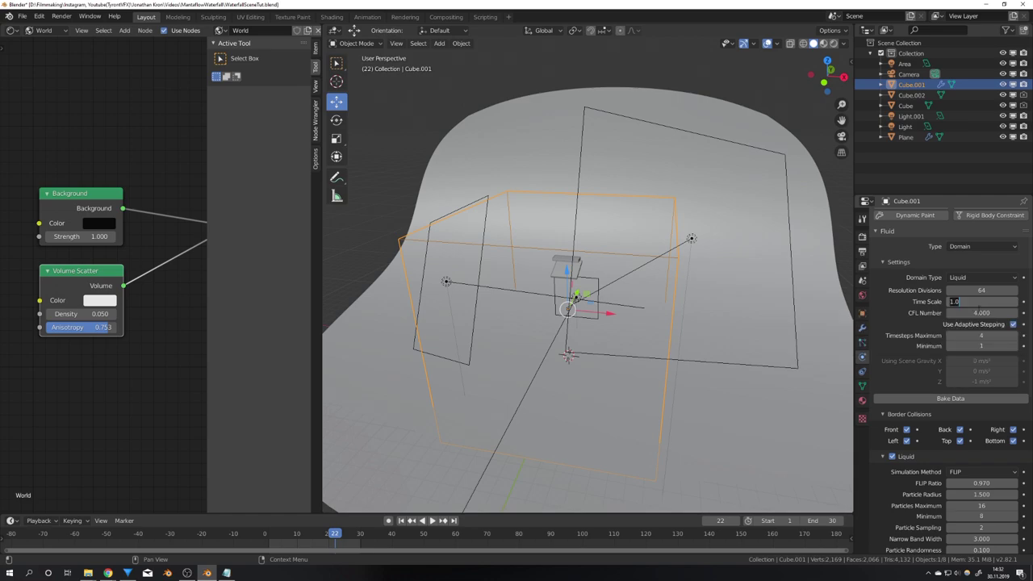
{"action": "type", "text": "0.5"}
{"action": "key", "text": "Return"}
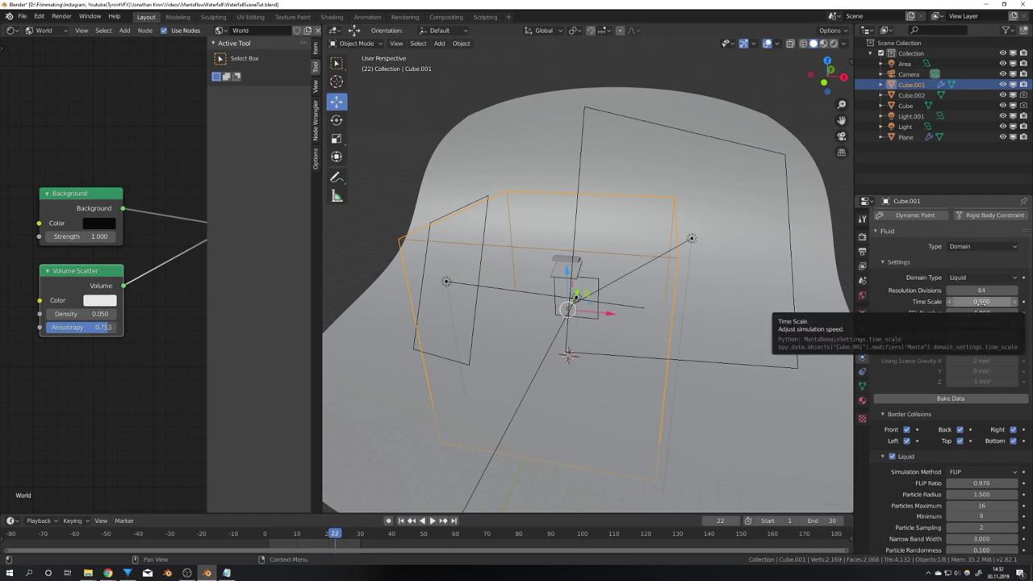
{"action": "scroll", "coordinate": [958, 297], "scroll_direction": "down", "scroll_amount": 2}
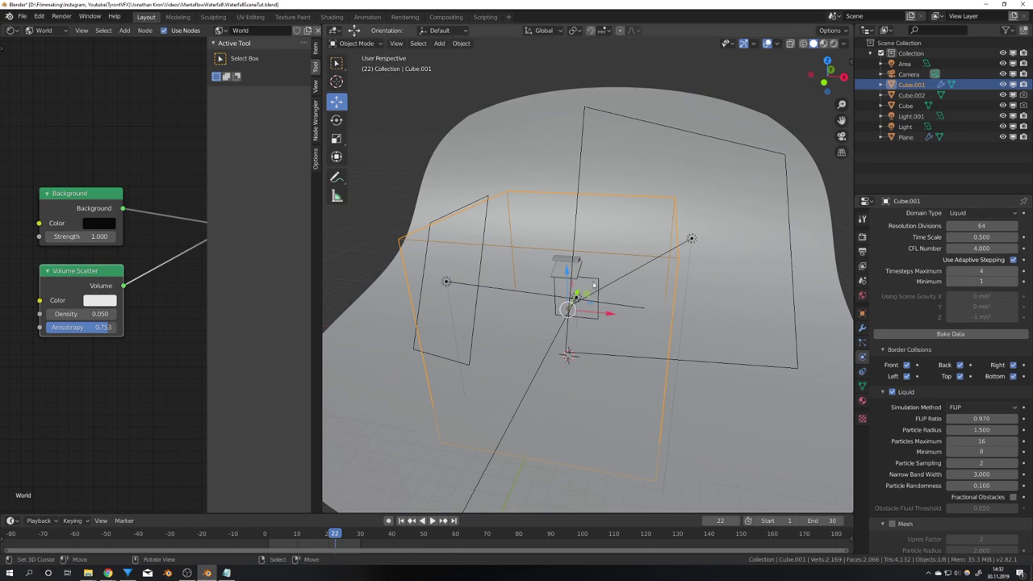
Step: Enable fluid physics on the curved backdrop plane and set its type to Effector
{"action": "right_click", "coordinate": [634, 330]}
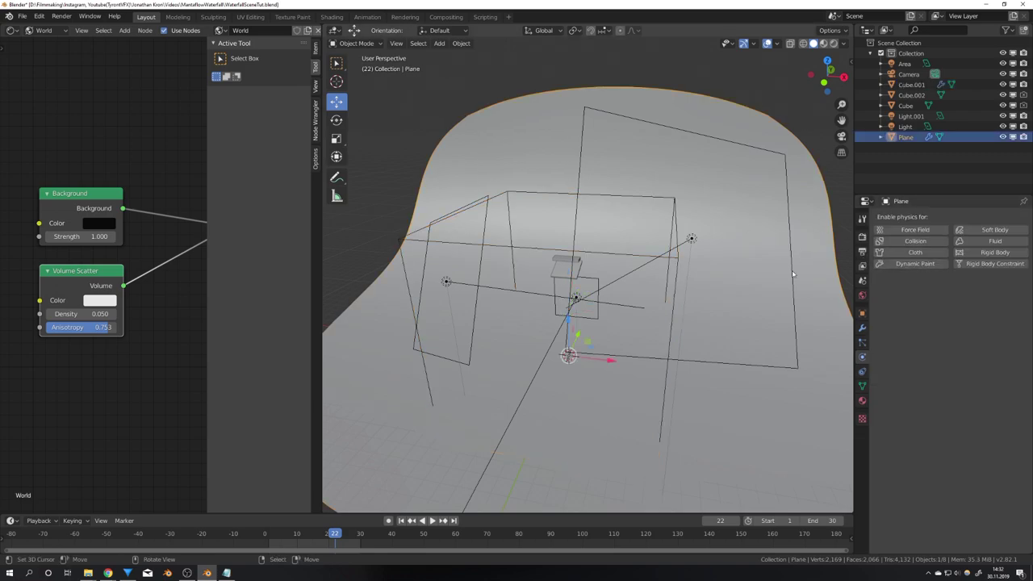
{"action": "middle_click_drag", "start_coordinate": [662, 306], "coordinate": [731, 303]}
{"action": "left_click", "coordinate": [991, 240]}
{"action": "left_click", "coordinate": [968, 295]}
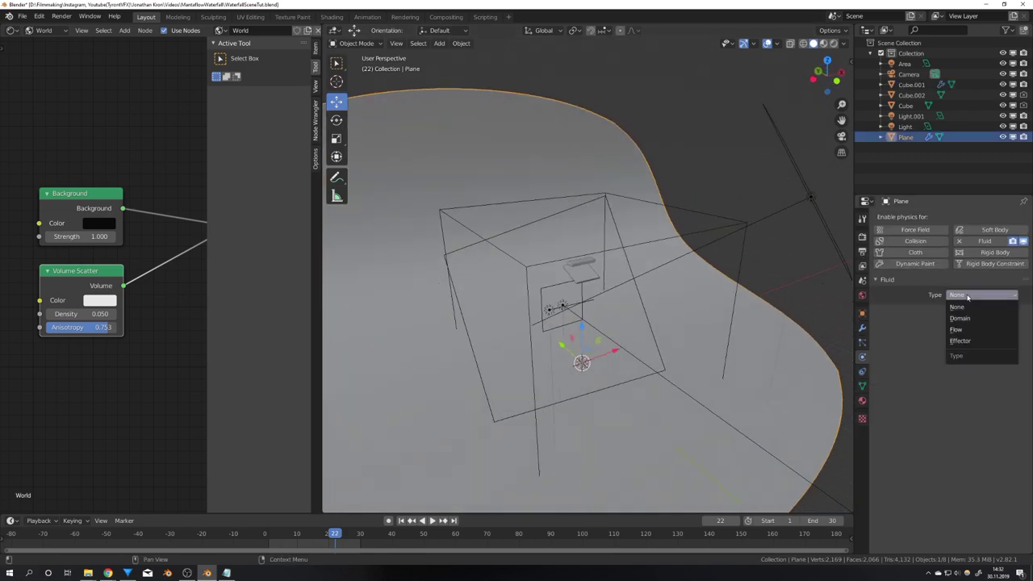
{"action": "left_click", "coordinate": [971, 342]}
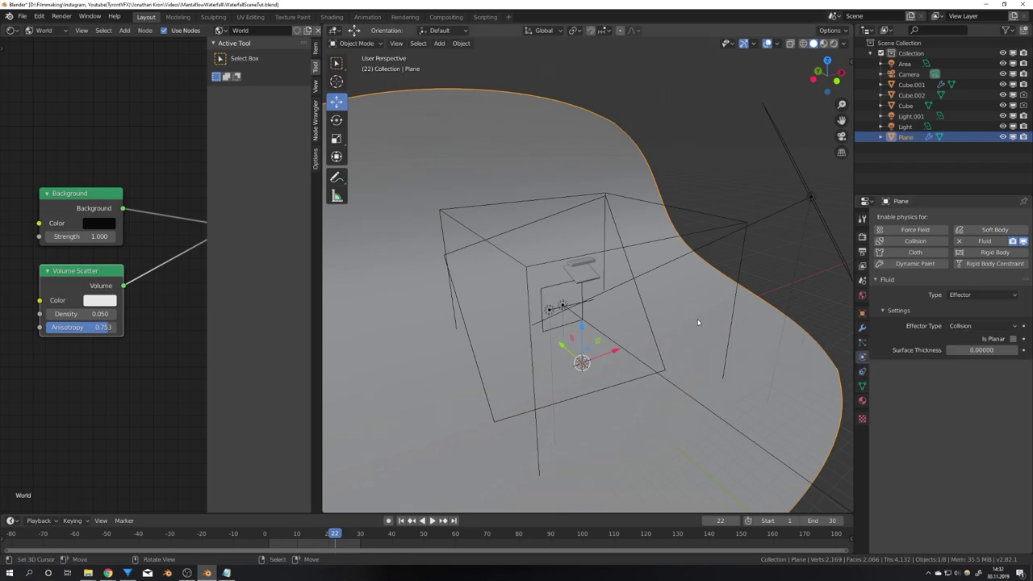
Step: Enable fluid physics on the sloped lower slab and set its type to Effector
{"action": "scroll", "coordinate": [654, 317], "scroll_direction": "up", "scroll_amount": 6}
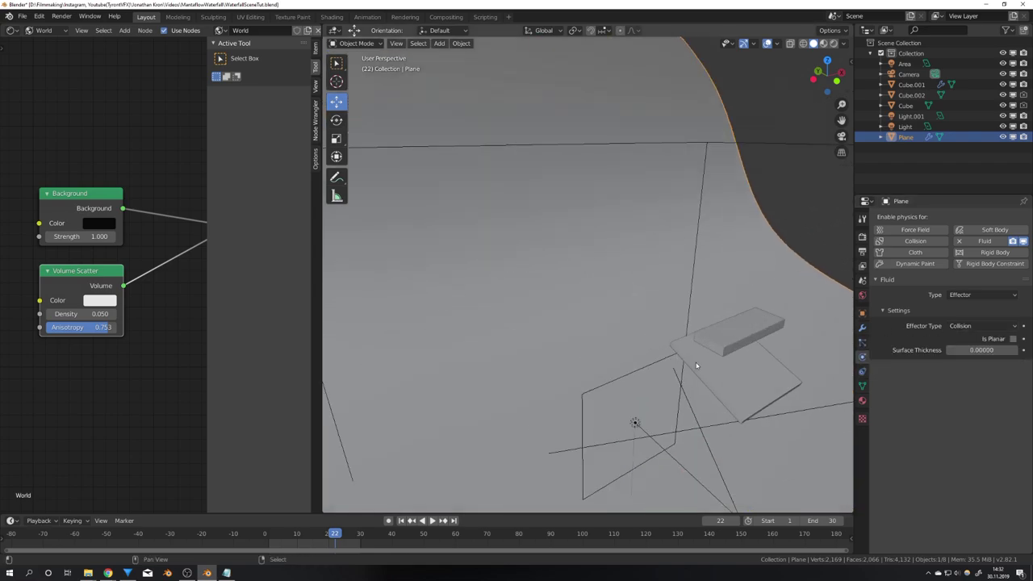
{"action": "left_click", "coordinate": [648, 278]}
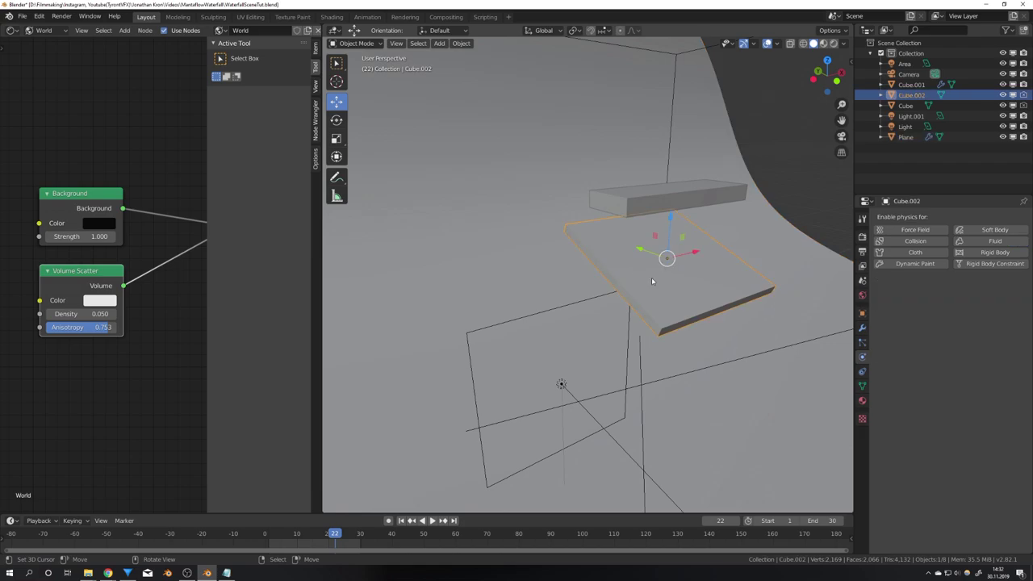
{"action": "left_click", "coordinate": [998, 244]}
{"action": "scroll", "coordinate": [963, 297], "scroll_direction": "down", "scroll_amount": 3, "text": "ctrl"}
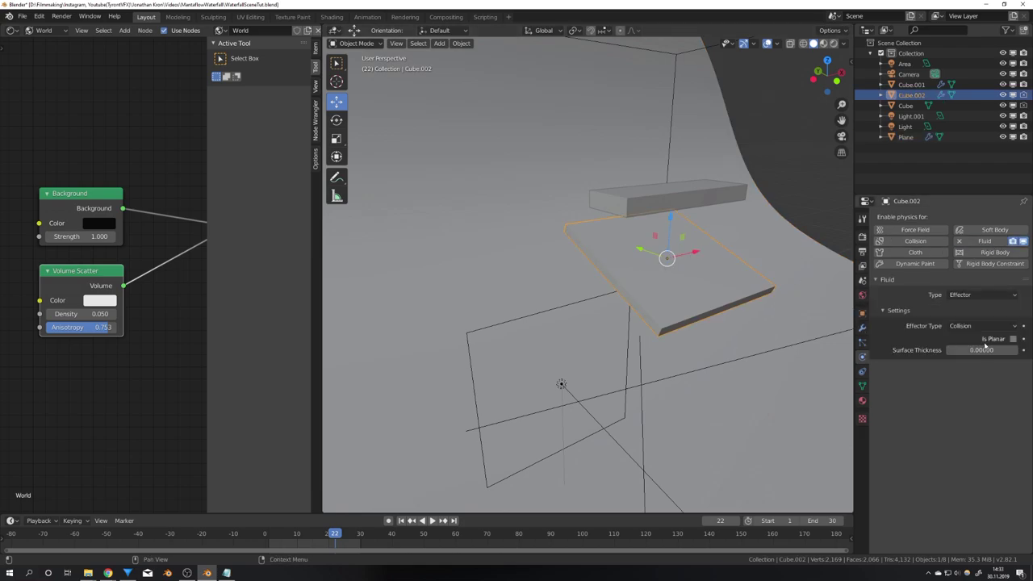
Step: Enable fluid physics on the upper slab and set its type to Flow
{"action": "left_click", "coordinate": [714, 199]}
{"action": "middle_click_drag", "start_coordinate": [714, 202], "coordinate": [645, 223]}
{"action": "scroll", "coordinate": [646, 223], "scroll_direction": "up", "scroll_amount": 2}
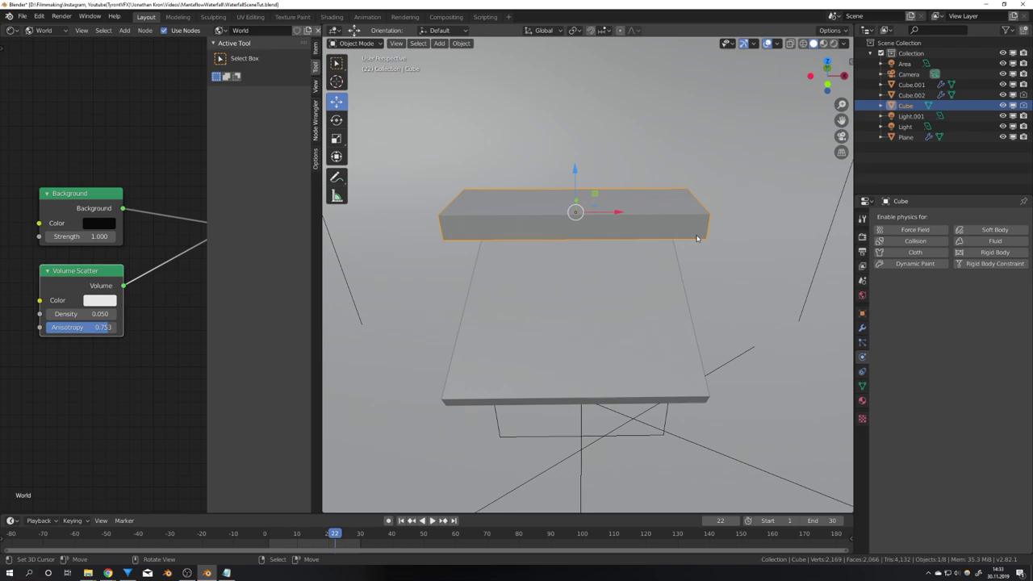
{"action": "left_click", "coordinate": [989, 242]}
{"action": "left_click", "coordinate": [968, 295]}
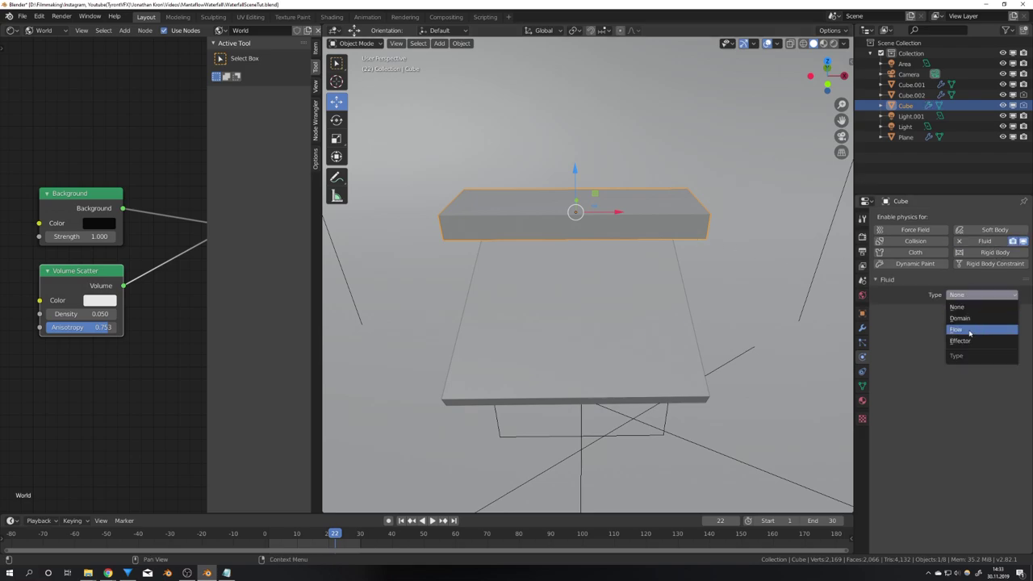
{"action": "left_click", "coordinate": [971, 331]}
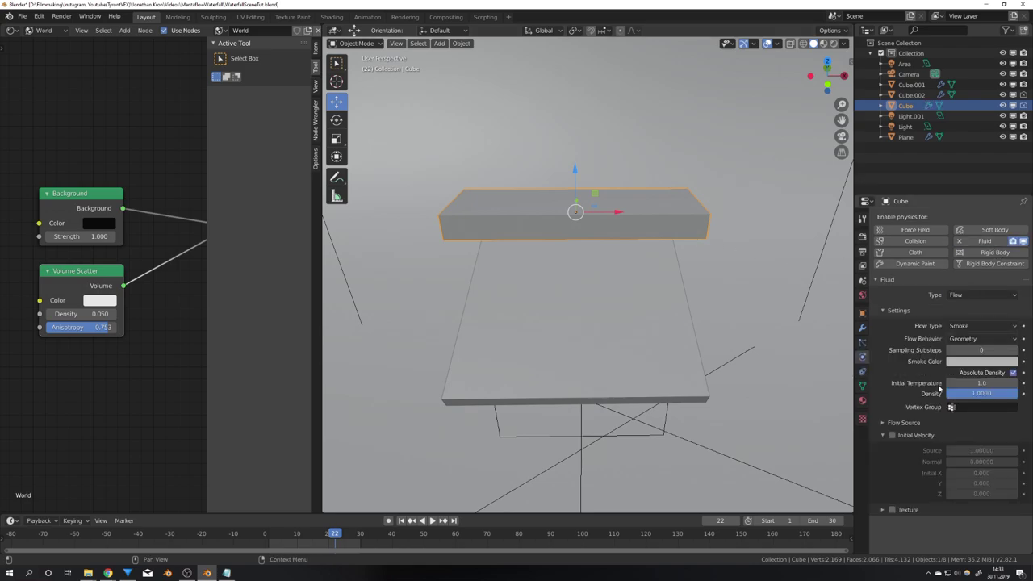
Step: Set the upper slab's flow type to Liquid and change its flow behavior
{"action": "left_click", "coordinate": [904, 423]}
{"action": "scroll", "coordinate": [913, 431], "scroll_direction": "down", "scroll_amount": 1}
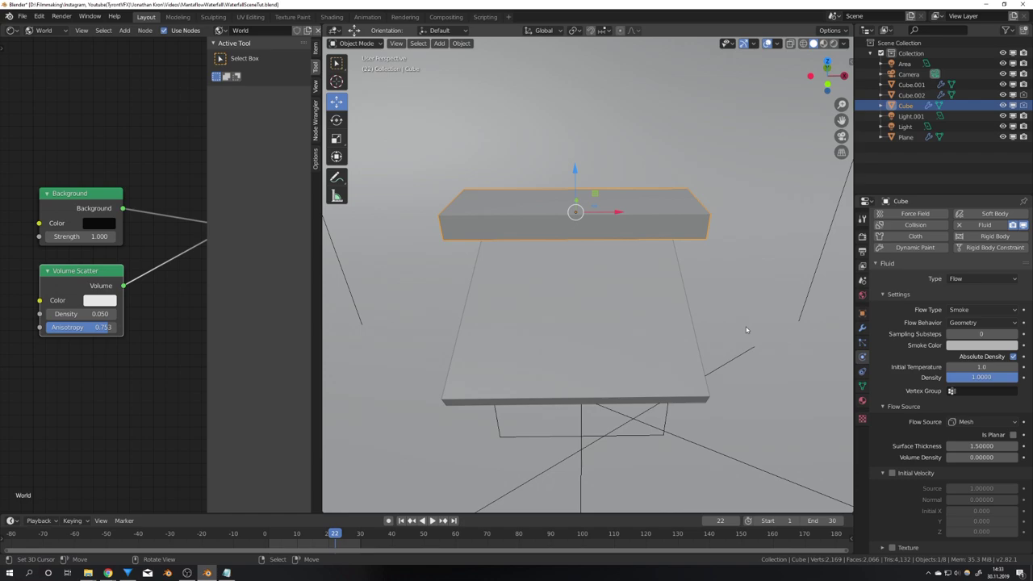
{"action": "middle_click_drag", "start_coordinate": [729, 252], "coordinate": [639, 230]}
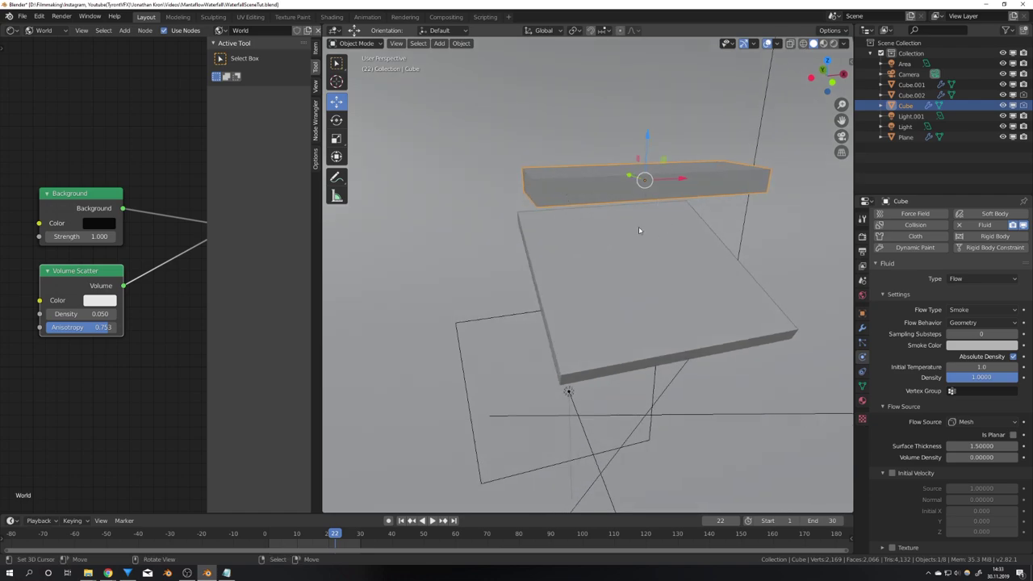
{"action": "left_click", "coordinate": [964, 311]}
{"action": "left_click", "coordinate": [965, 361]}
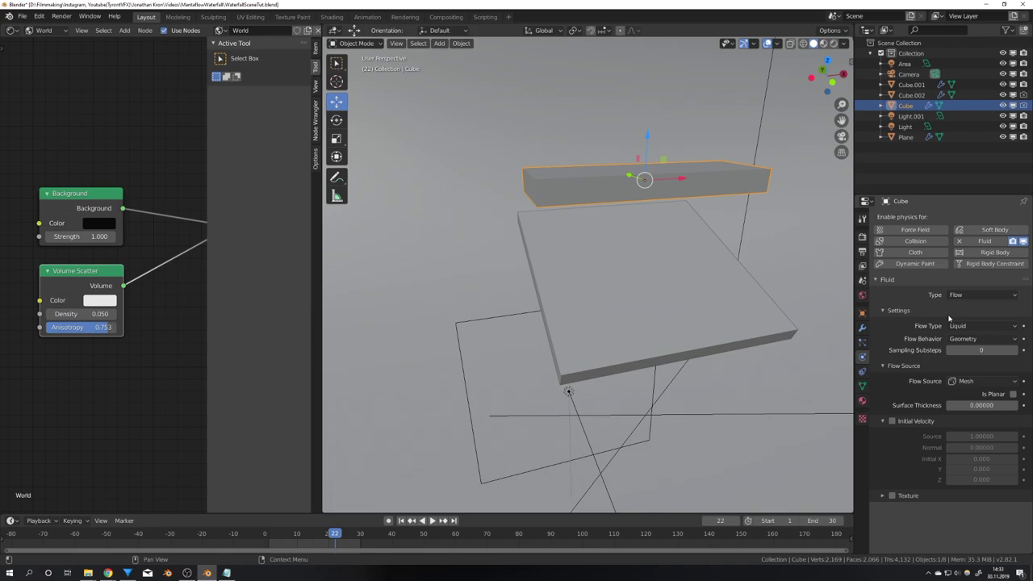
{"action": "left_click", "coordinate": [969, 340]}
{"action": "left_click", "coordinate": [969, 350]}
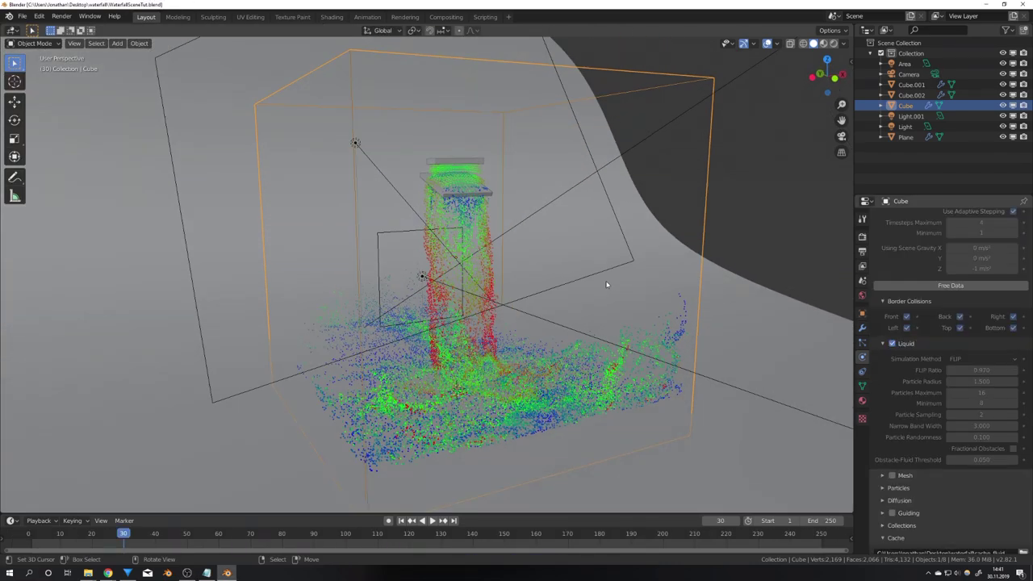
Step: Enable the Mesh option in the fluid domain's liquid settings and bake the mesh
{"action": "left_click", "coordinate": [893, 475]}
{"action": "scroll", "coordinate": [908, 467], "scroll_direction": "down", "scroll_amount": 3}
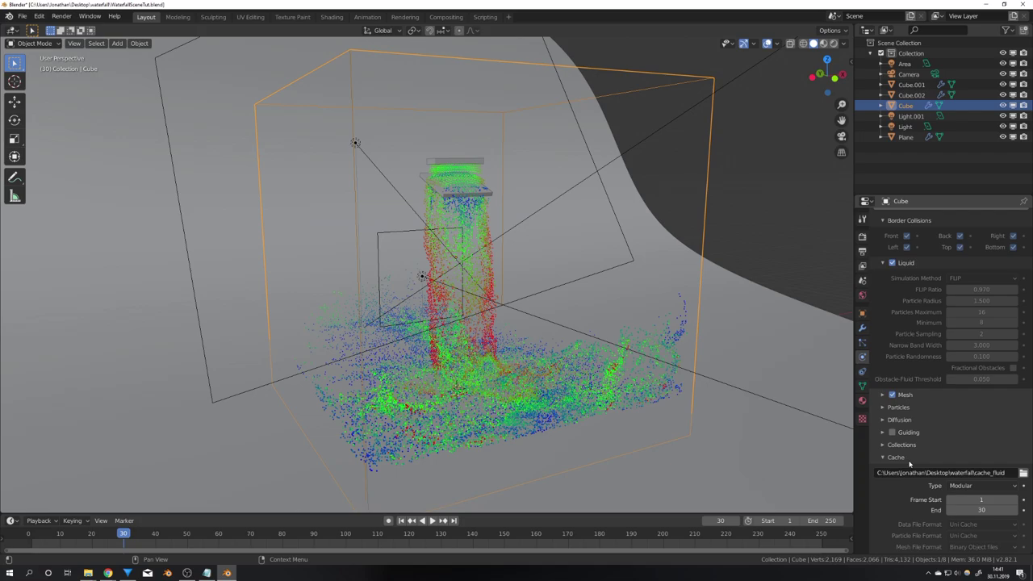
{"action": "left_click", "coordinate": [905, 395]}
{"action": "scroll", "coordinate": [912, 399], "scroll_direction": "down", "scroll_amount": 4}
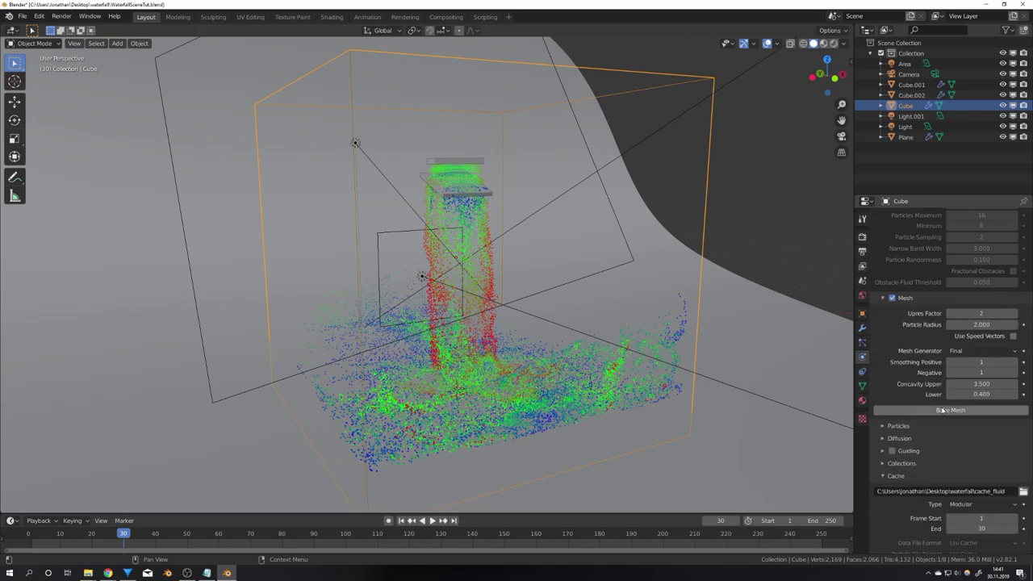
{"action": "left_click", "coordinate": [945, 411]}
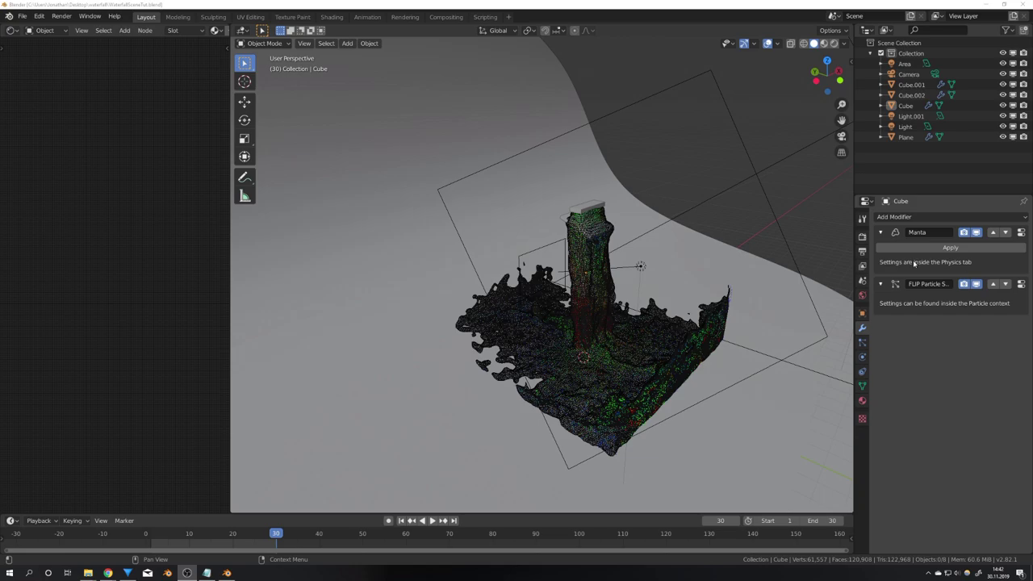
Step: Set the fluid domain's viewport display to Solid and deselect it to view the liquid surface
{"action": "middle_click_drag", "start_coordinate": [648, 168], "coordinate": [622, 160]}
{"action": "scroll", "coordinate": [617, 174], "scroll_direction": "up", "scroll_amount": 4}
{"action": "left_click", "coordinate": [582, 226]}
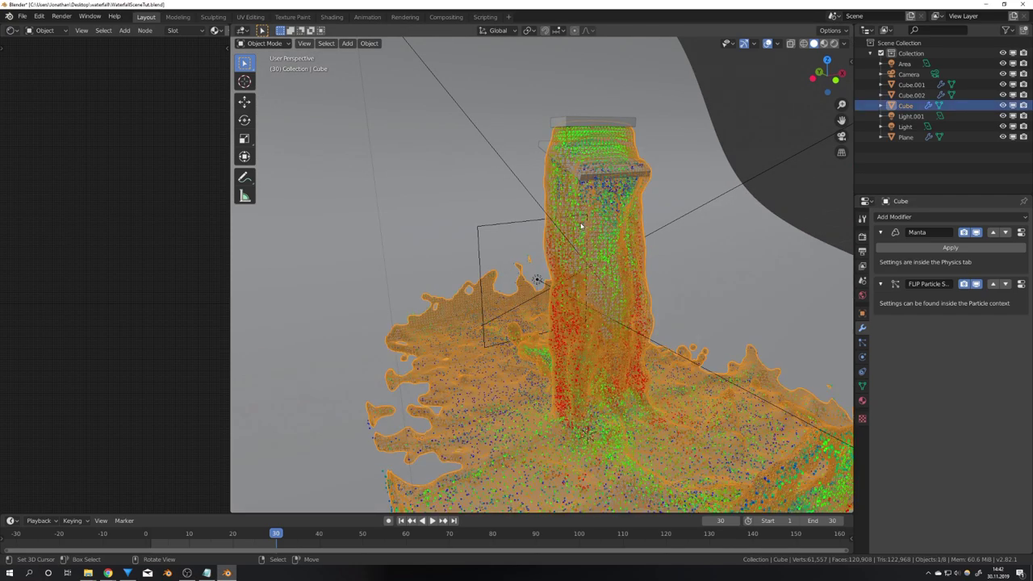
{"action": "left_click", "coordinate": [862, 313]}
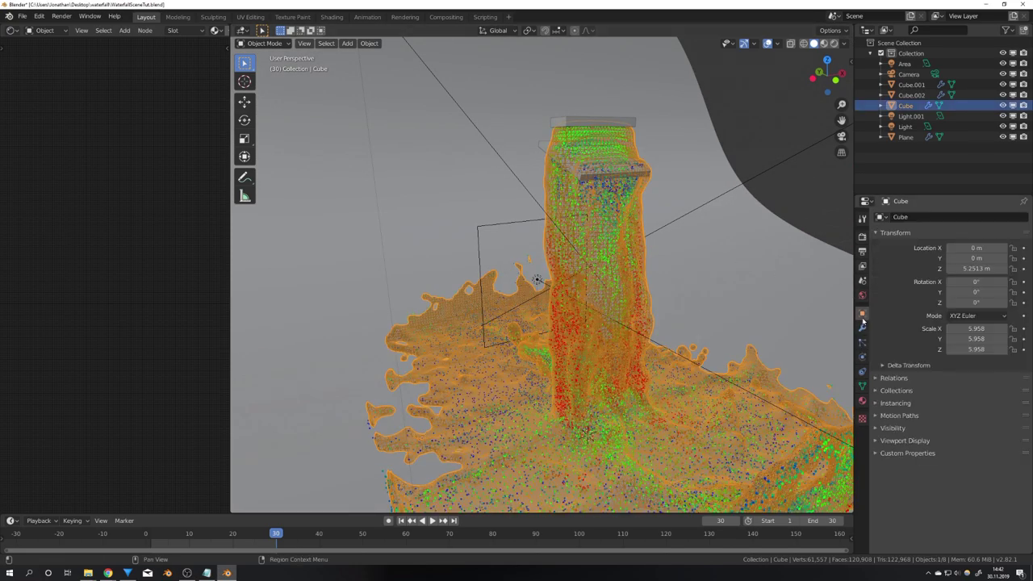
{"action": "left_click", "coordinate": [896, 428]}
{"action": "left_click", "coordinate": [896, 429]}
{"action": "left_click", "coordinate": [906, 441]}
{"action": "left_click", "coordinate": [983, 503]}
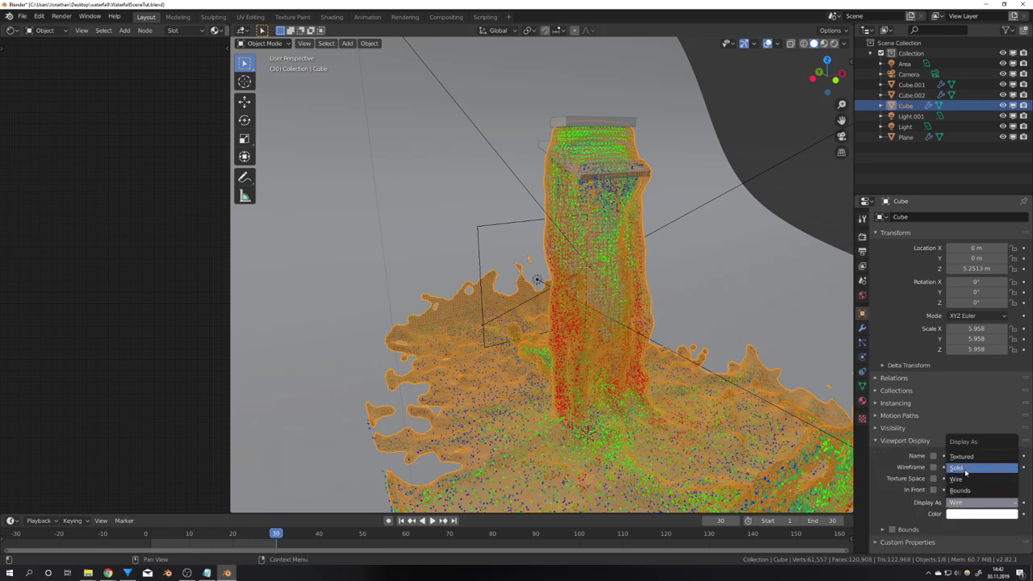
{"action": "left_click", "coordinate": [966, 472]}
{"action": "middle_click_drag", "start_coordinate": [647, 362], "coordinate": [609, 307]}
{"action": "key", "text": "alt+a"}
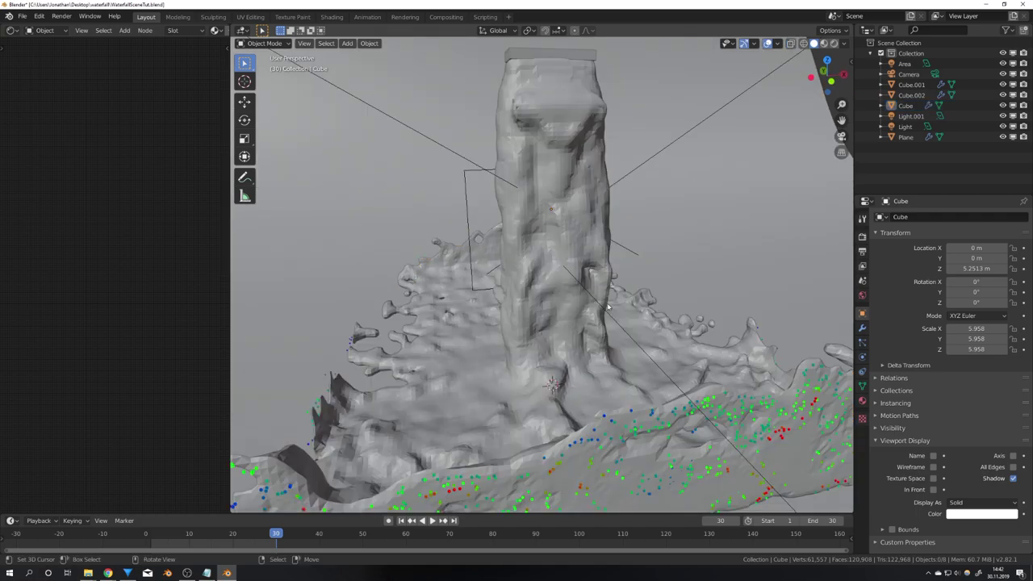
Step: Apply Shade Smooth to the baked liquid mesh
{"action": "left_click", "coordinate": [585, 301]}
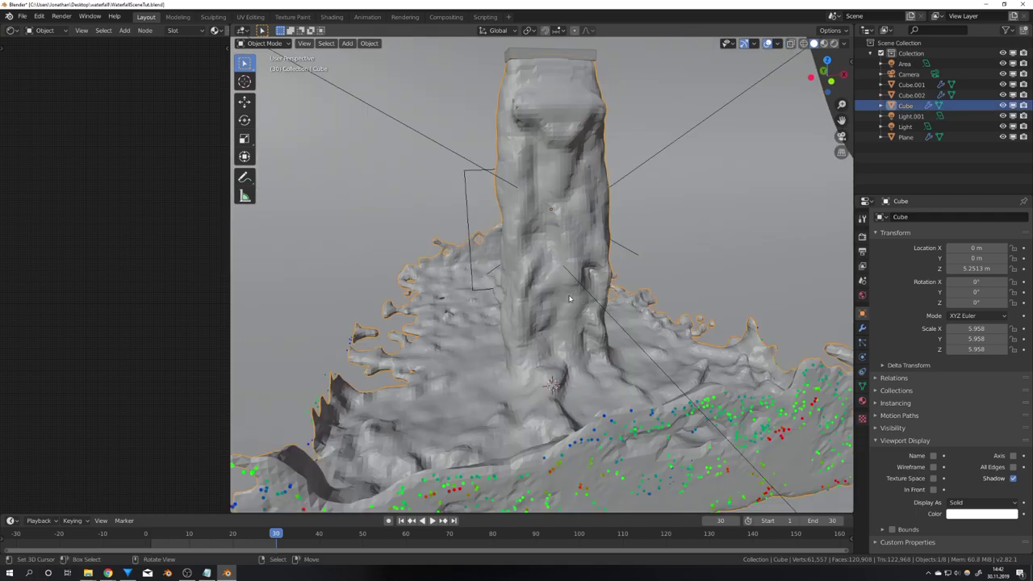
{"action": "key", "text": "F3"}
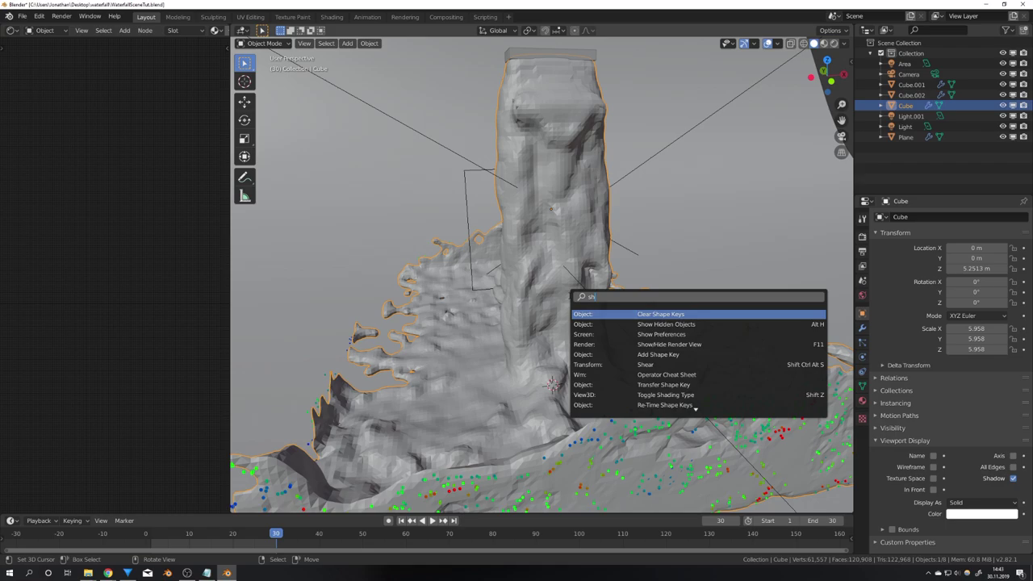
{"action": "type", "text": "ade"}
{"action": "key", "text": "Return"}
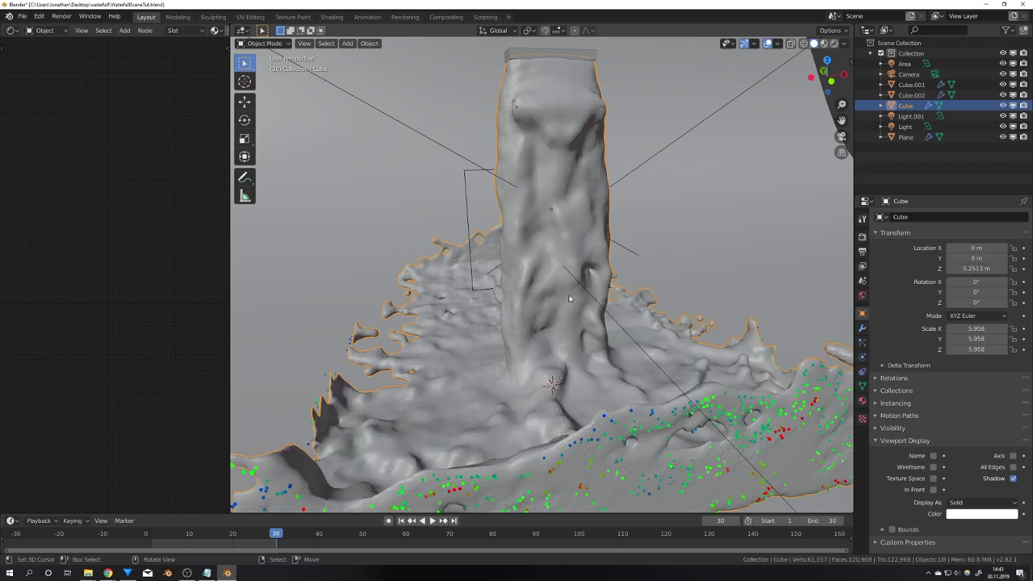
Step: Add a Smooth modifier to the liquid mesh with a factor of 1
{"action": "left_click", "coordinate": [863, 329]}
{"action": "left_click", "coordinate": [911, 217]}
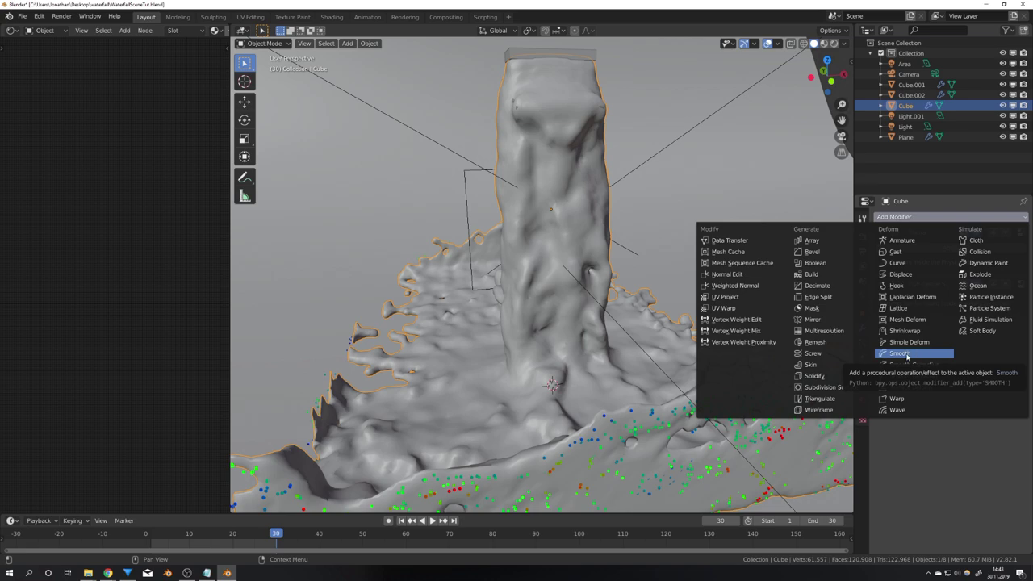
{"action": "left_click", "coordinate": [908, 355]}
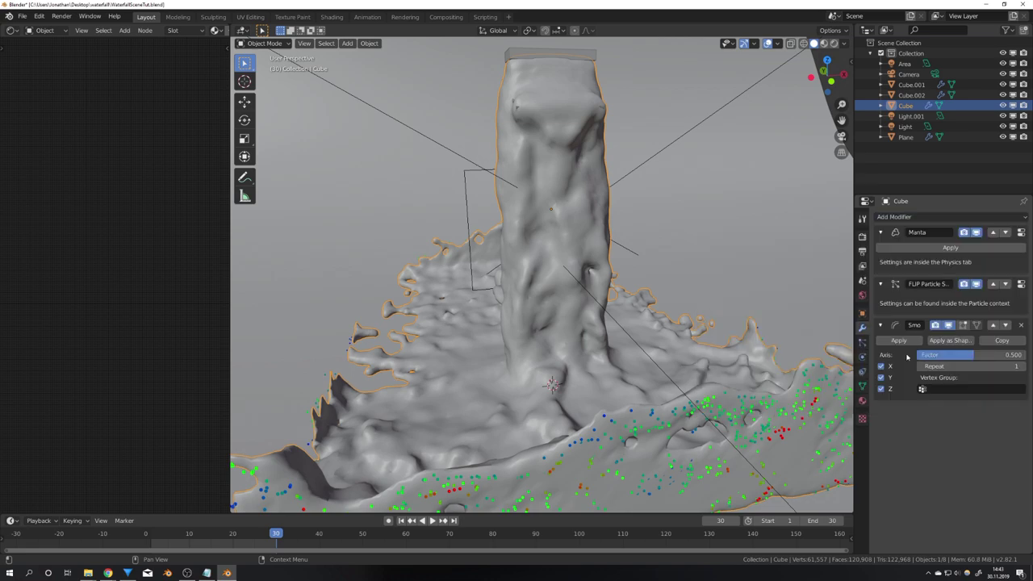
{"action": "left_click", "coordinate": [952, 356]}
{"action": "type", "text": "1"}
{"action": "key", "text": "Return"}
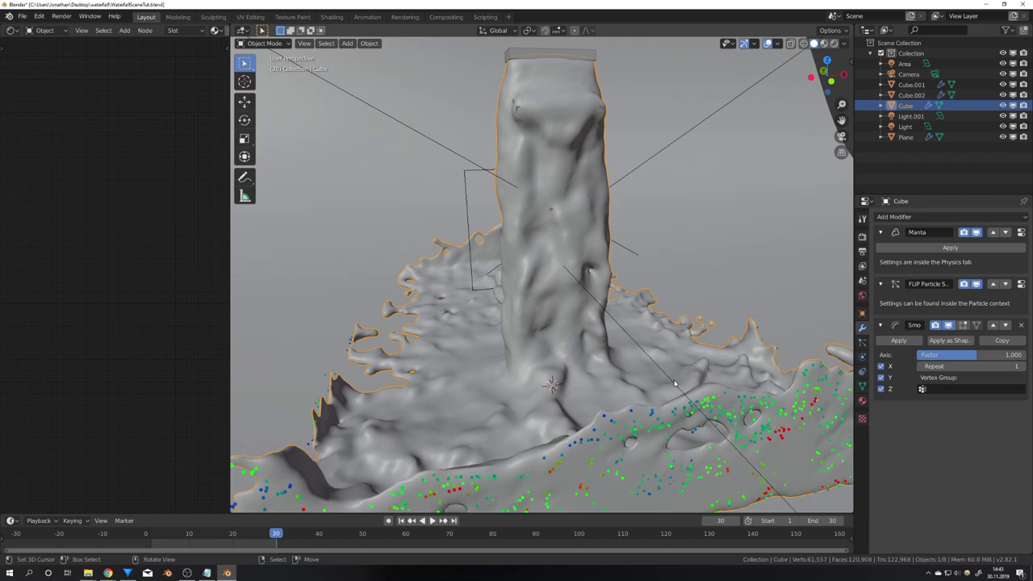
Step: Disable the sloped lower slab and the upper slab above the waterfall in renders
{"action": "middle_click_drag", "start_coordinate": [655, 357], "coordinate": [685, 375]}
{"action": "key", "text": "alt+a"}
{"action": "middle_click_drag", "start_coordinate": [569, 198], "coordinate": [540, 296]}
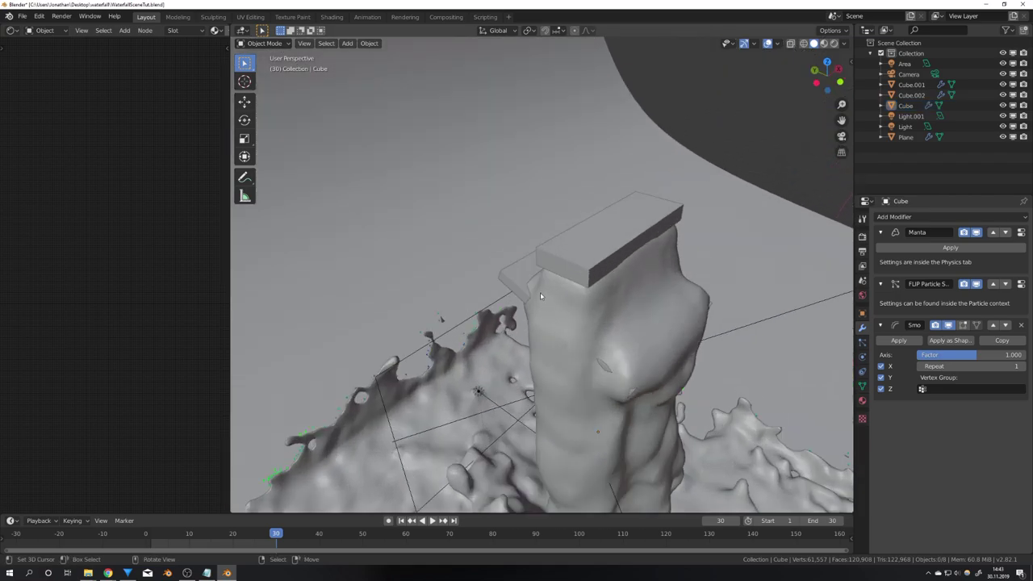
{"action": "left_click", "coordinate": [517, 274]}
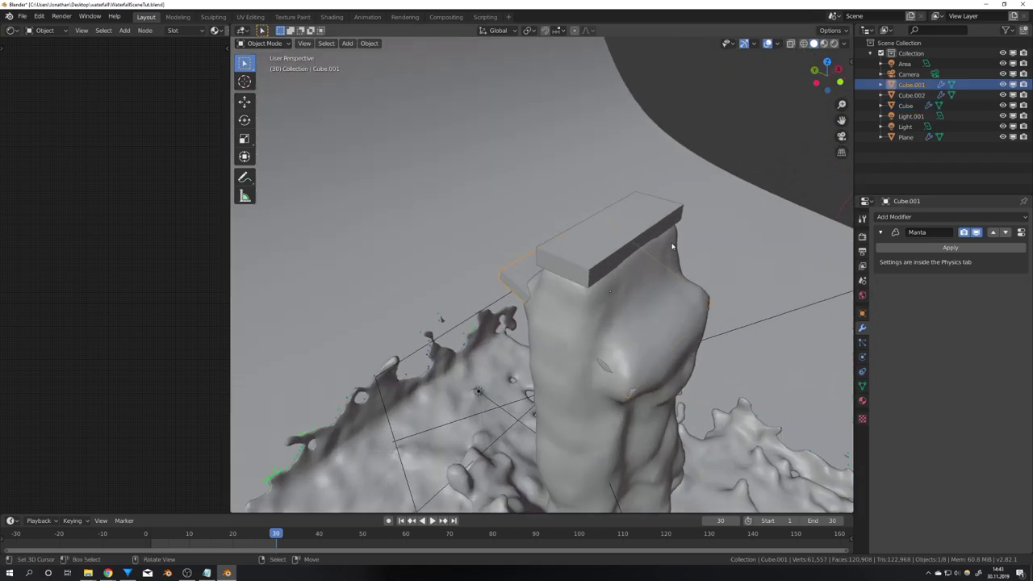
{"action": "left_click", "coordinate": [862, 314]}
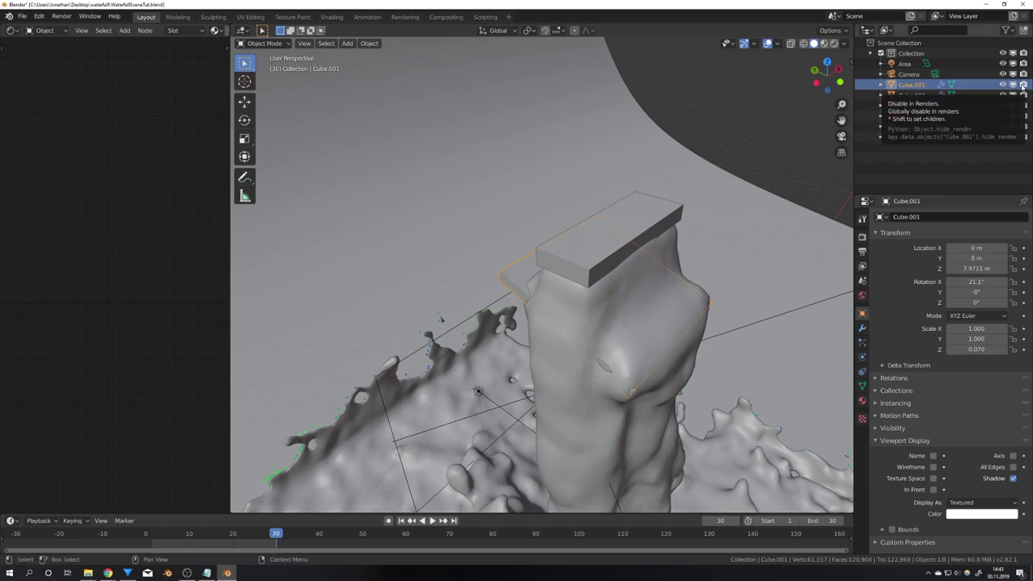
{"action": "left_click", "coordinate": [627, 225]}
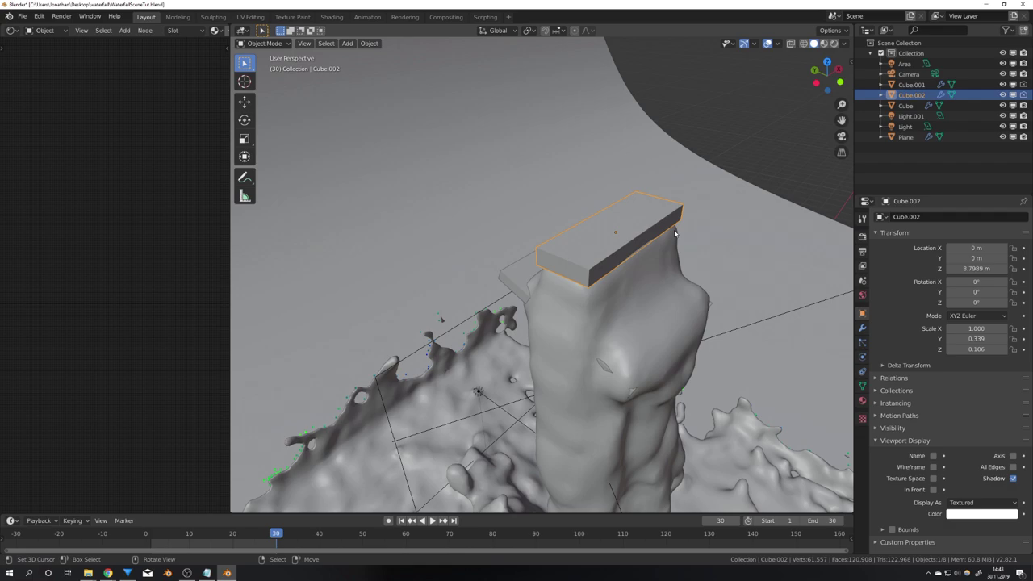
Step: Switch the viewport to rendered shading and inspect the waterfall scene from several angles
{"action": "middle_click_drag", "start_coordinate": [677, 234], "coordinate": [614, 241]}
{"action": "scroll", "coordinate": [612, 241], "scroll_direction": "down", "scroll_amount": 9}
{"action": "middle_click_drag", "start_coordinate": [559, 274], "coordinate": [572, 266]}
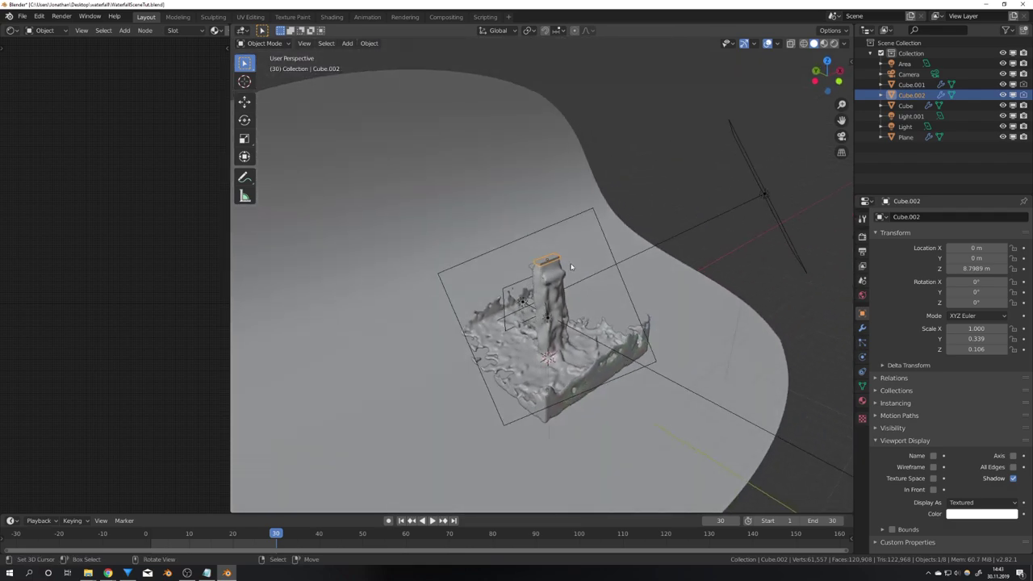
{"action": "mouse_move", "coordinate": [571, 266]}
{"action": "middle_mouse_down"}
{"action": "mouse_move", "coordinate": [633, 301]}
{"action": "mouse_move", "coordinate": [579, 278]}
{"action": "mouse_move", "coordinate": [572, 309]}
{"action": "mouse_move", "coordinate": [601, 332]}
{"action": "middle_mouse_up"}
{"action": "key", "text": "z"}
{"action": "left_click", "coordinate": [632, 253]}
{"action": "scroll", "coordinate": [570, 287], "scroll_direction": "down", "scroll_amount": 6}
{"action": "scroll", "coordinate": [602, 348], "scroll_direction": "up", "scroll_amount": 5}
{"action": "middle_click_drag", "start_coordinate": [604, 376], "coordinate": [611, 307], "text": "shift"}
{"action": "middle_click_drag", "start_coordinate": [700, 283], "coordinate": [643, 267]}
{"action": "scroll", "coordinate": [636, 272], "scroll_direction": "down", "scroll_amount": 7}
{"action": "scroll", "coordinate": [633, 273], "scroll_direction": "up", "scroll_amount": 5}
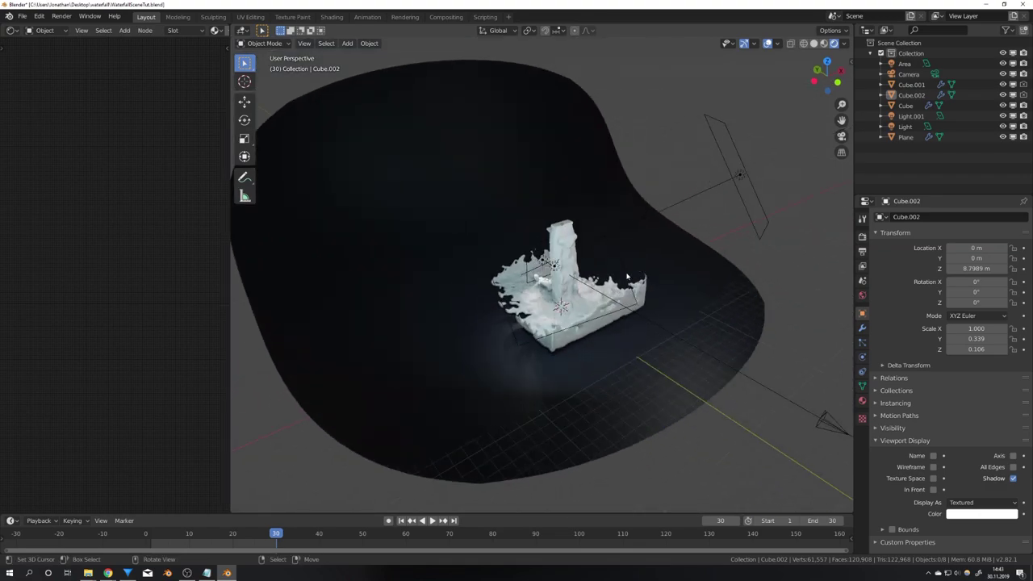
Step: Switch the shader editor to the World shader and frame its nodes
{"action": "left_click", "coordinate": [49, 31]}
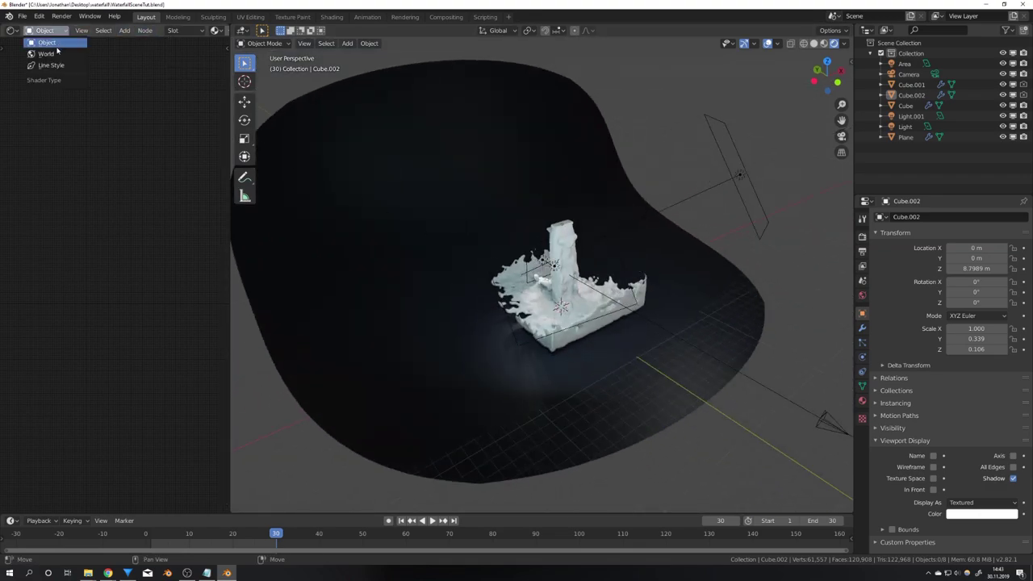
{"action": "left_click", "coordinate": [54, 34]}
{"action": "left_click", "coordinate": [48, 31]}
{"action": "left_click", "coordinate": [45, 46]}
{"action": "key", "text": "Home"}
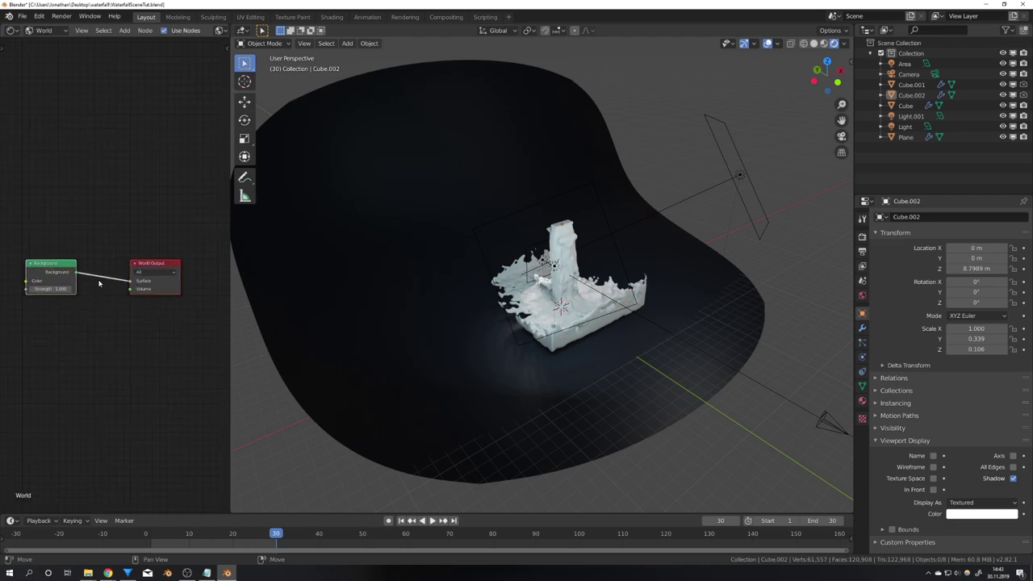
Step: Add a Volume Scatter node and connect it to the World Output's Volume input
{"action": "key", "text": "shift+a"}
{"action": "type", "text": "vol"}
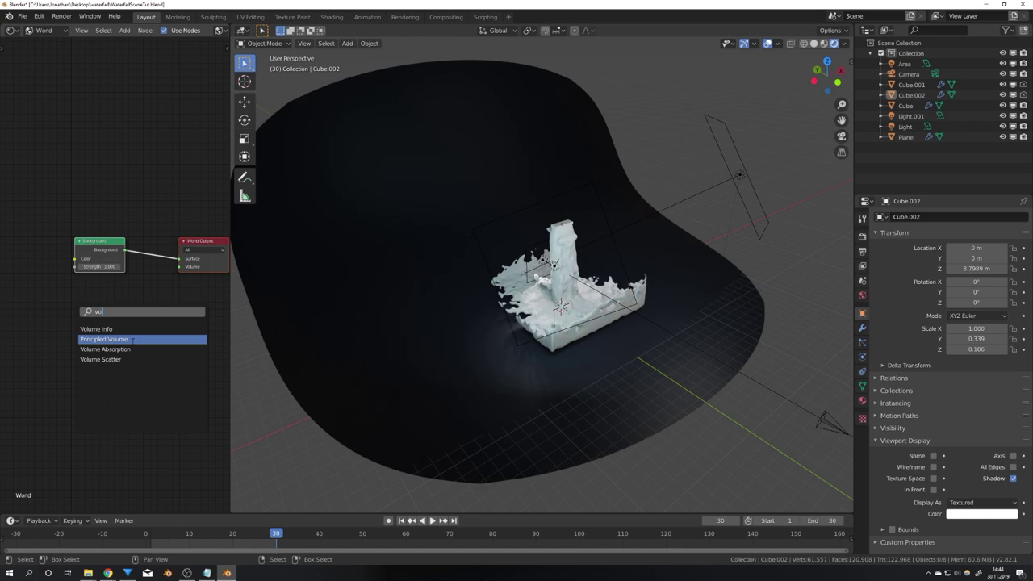
{"action": "left_click", "coordinate": [101, 360]}
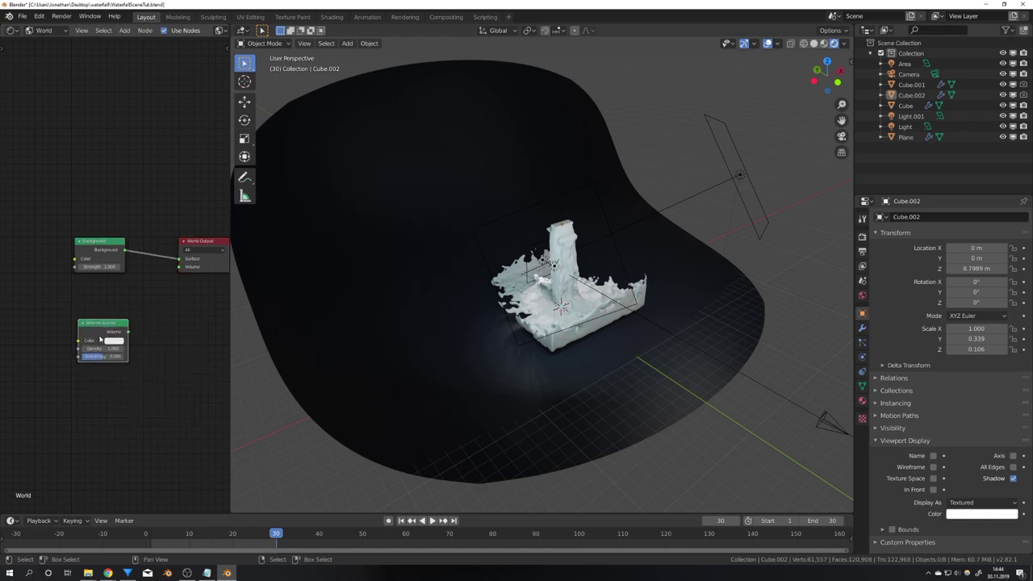
{"action": "scroll", "coordinate": [111, 368], "scroll_direction": "up", "scroll_amount": 3}
{"action": "left_click_drag", "start_coordinate": [110, 368], "coordinate": [104, 316]}
{"action": "key", "text": "ctrl+shift"}
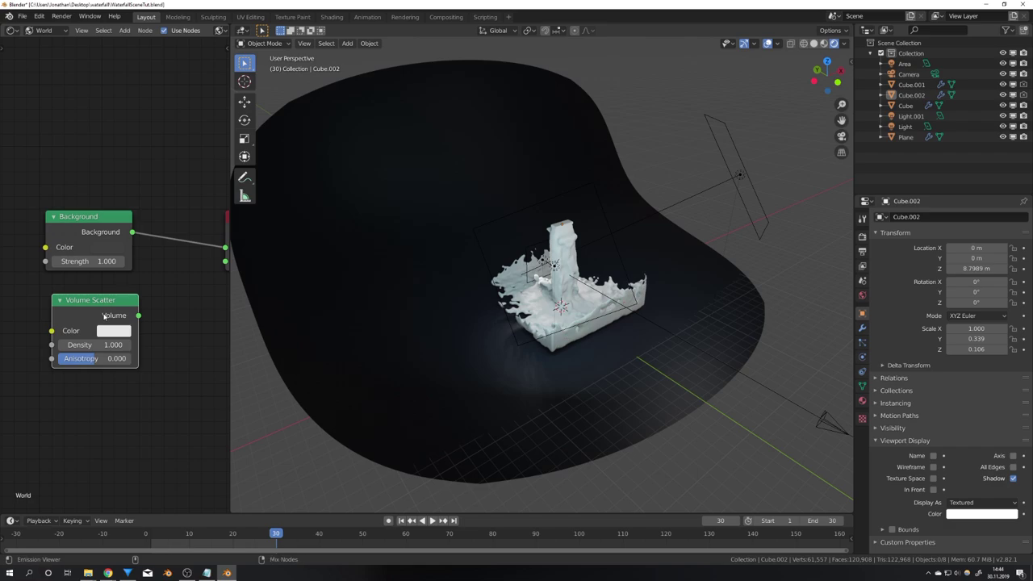
{"action": "left_click", "coordinate": [104, 316], "text": "ctrl+shift"}
{"action": "scroll", "coordinate": [165, 292], "scroll_direction": "down", "scroll_amount": 2, "text": "ctrl"}
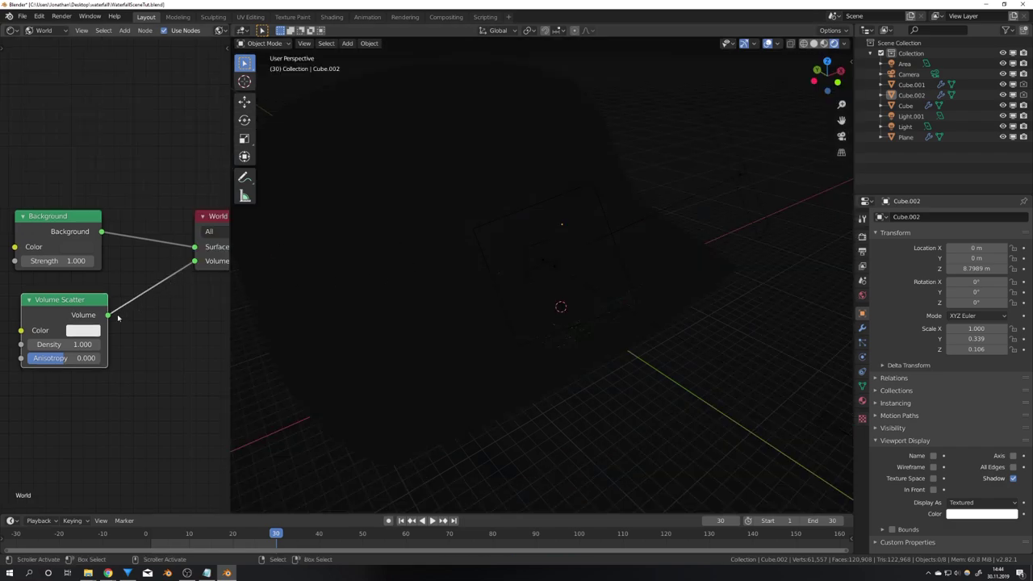
Step: Set the Volume Scatter node's density to 0.05 and its anisotropy to 0.6
{"action": "middle_click_drag", "start_coordinate": [458, 304], "coordinate": [614, 269]}
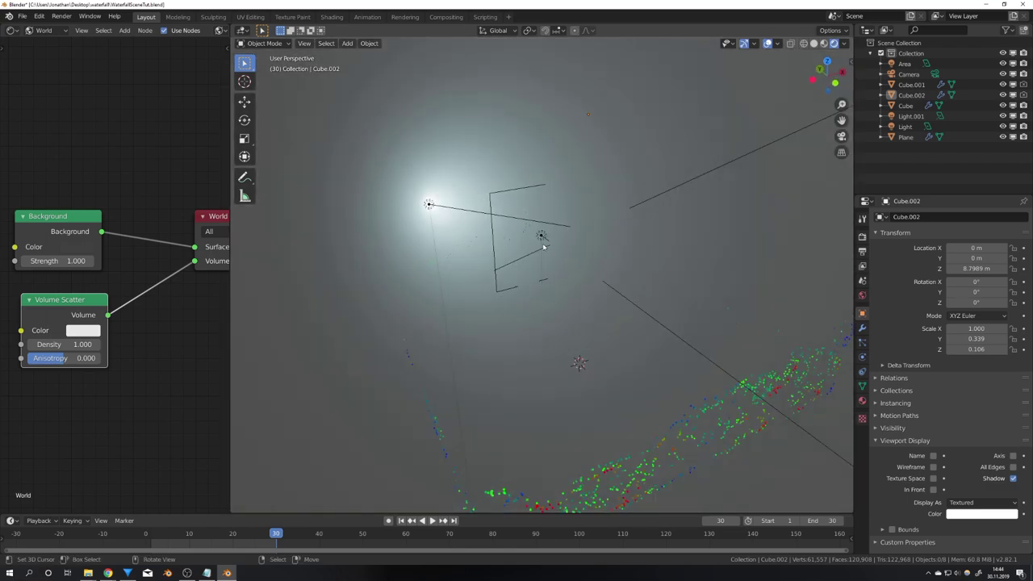
{"action": "middle_click_drag", "start_coordinate": [543, 246], "coordinate": [539, 268]}
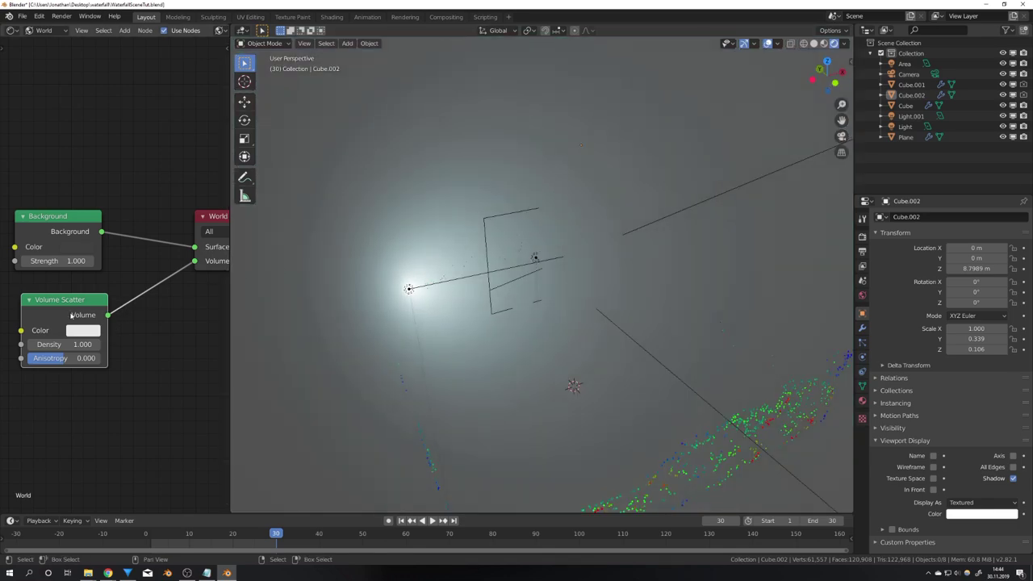
{"action": "left_click_drag", "start_coordinate": [76, 344], "coordinate": [107, 335]}
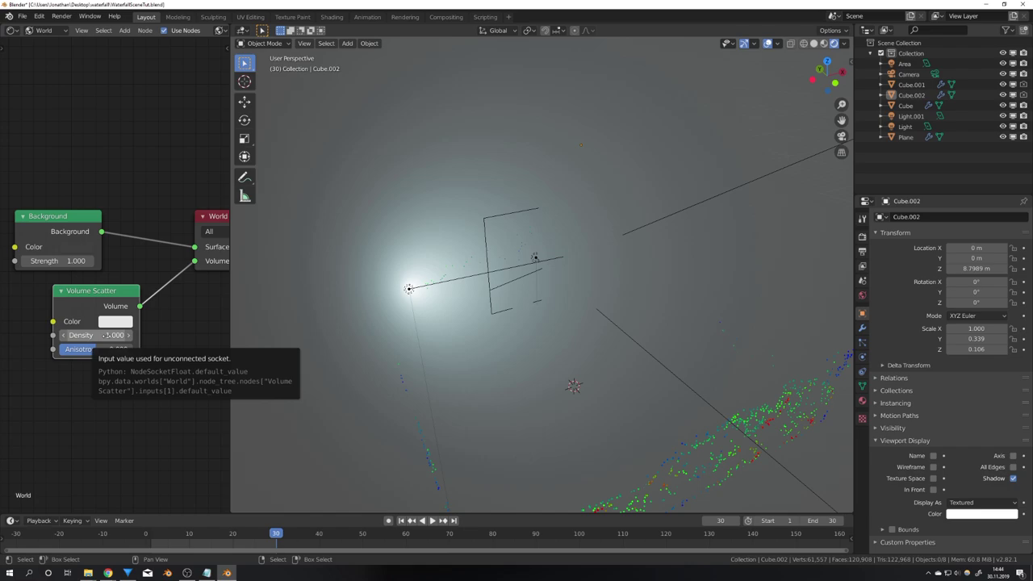
{"action": "left_click", "coordinate": [107, 335]}
{"action": "type", "text": ".05"}
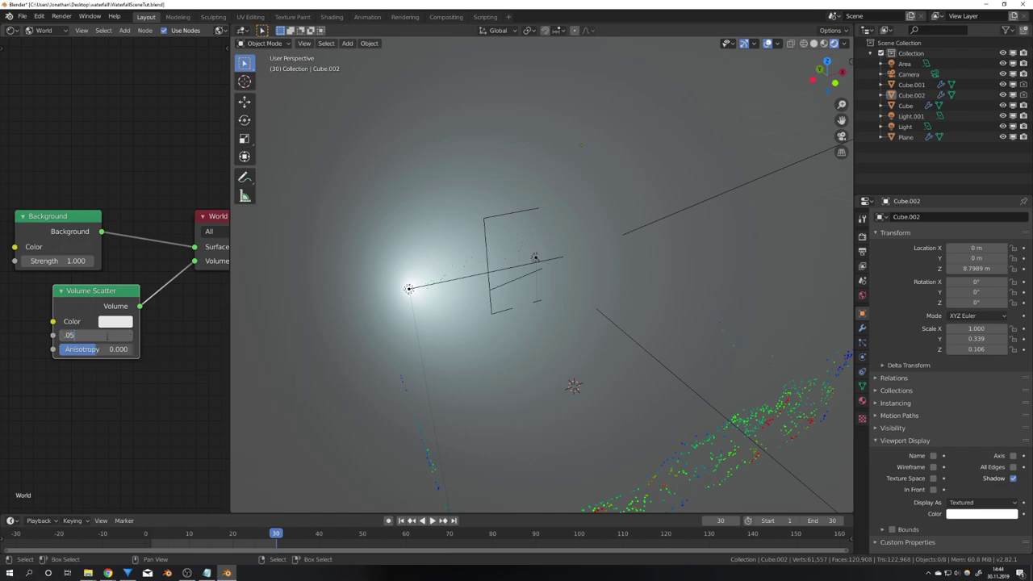
{"action": "key", "text": "Return"}
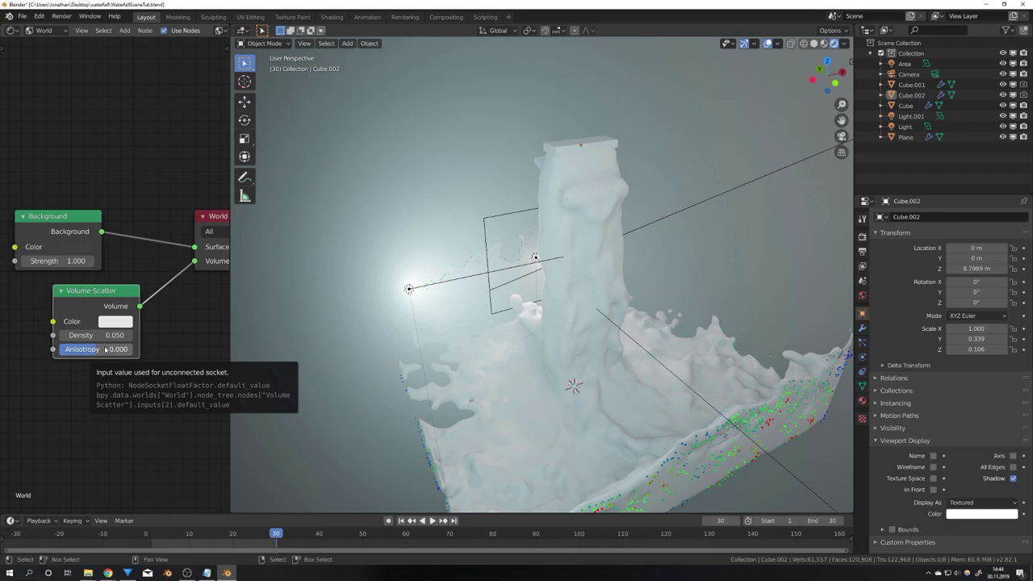
{"action": "left_click", "coordinate": [105, 349]}
{"action": "type", "text": ".6"}
{"action": "key", "text": "Return"}
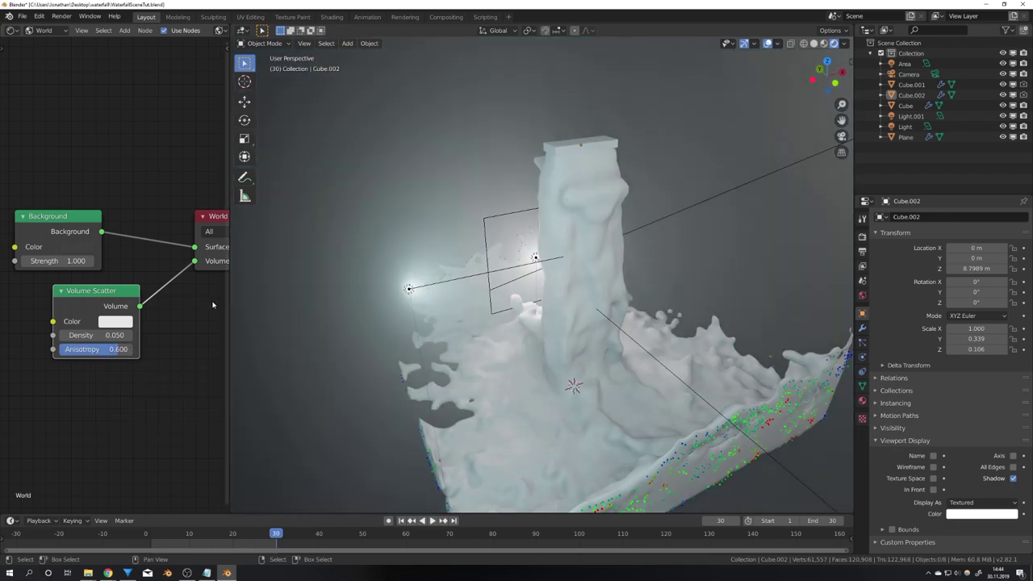
Step: Enable Ambient Occlusion and Screen Space Reflections with Refraction in the Eevee render settings
{"action": "scroll", "coordinate": [557, 273], "scroll_direction": "down", "scroll_amount": 6}
{"action": "middle_click_drag", "start_coordinate": [558, 272], "coordinate": [715, 273]}
{"action": "scroll", "coordinate": [525, 253], "scroll_direction": "up", "scroll_amount": 3}
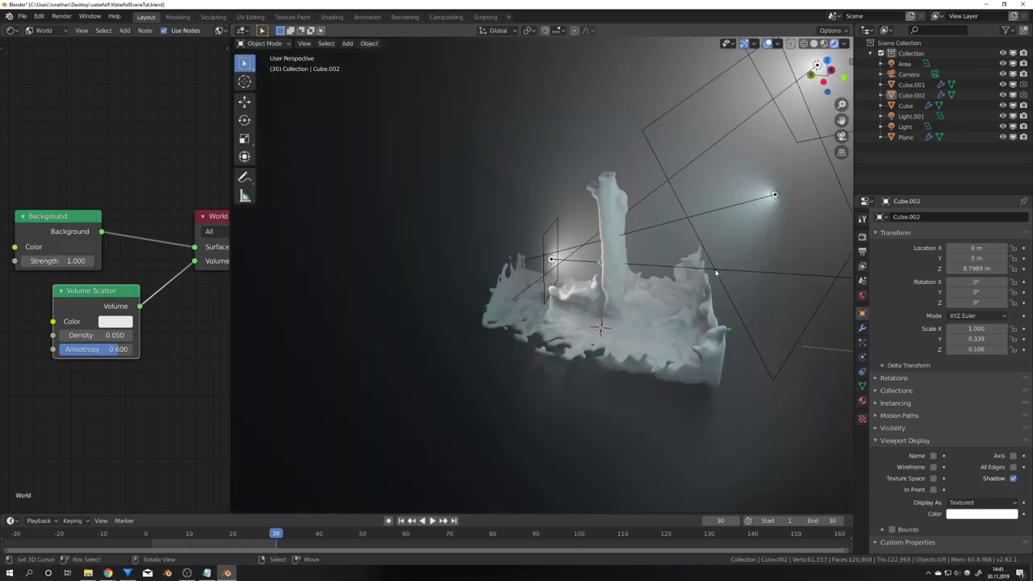
{"action": "left_click", "coordinate": [862, 236]}
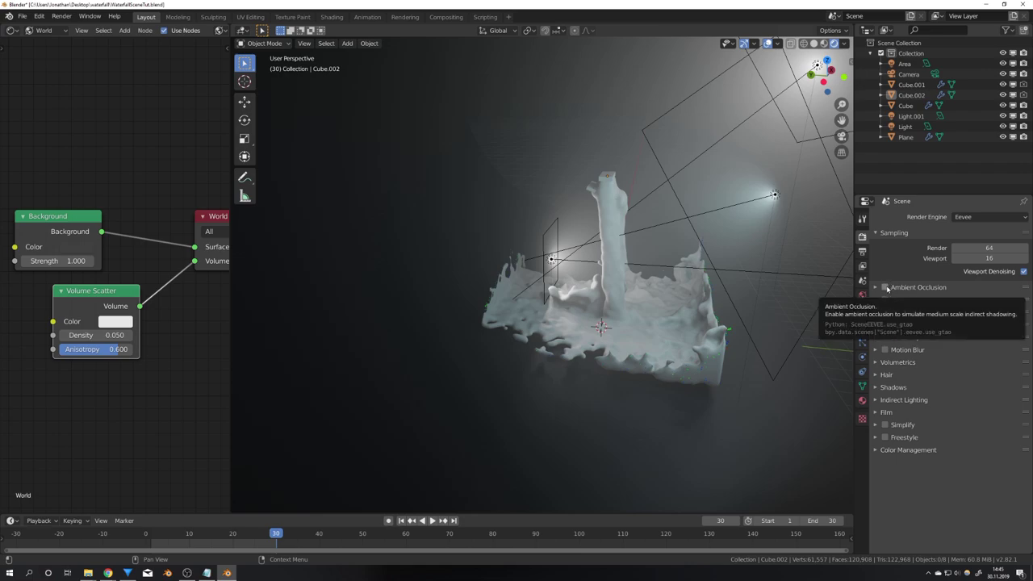
{"action": "left_click", "coordinate": [886, 288]}
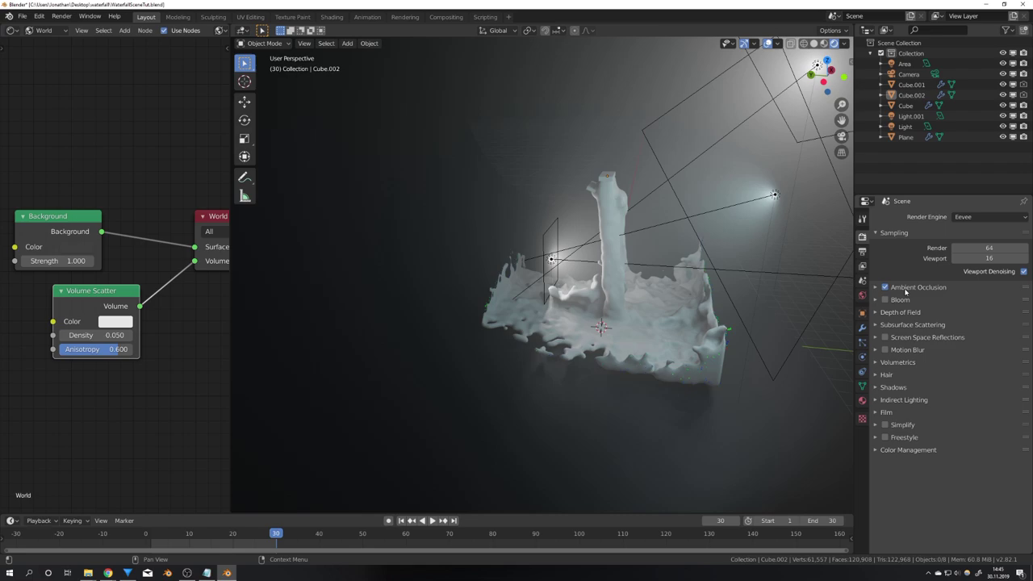
{"action": "left_click", "coordinate": [894, 339]}
{"action": "left_click", "coordinate": [900, 339]}
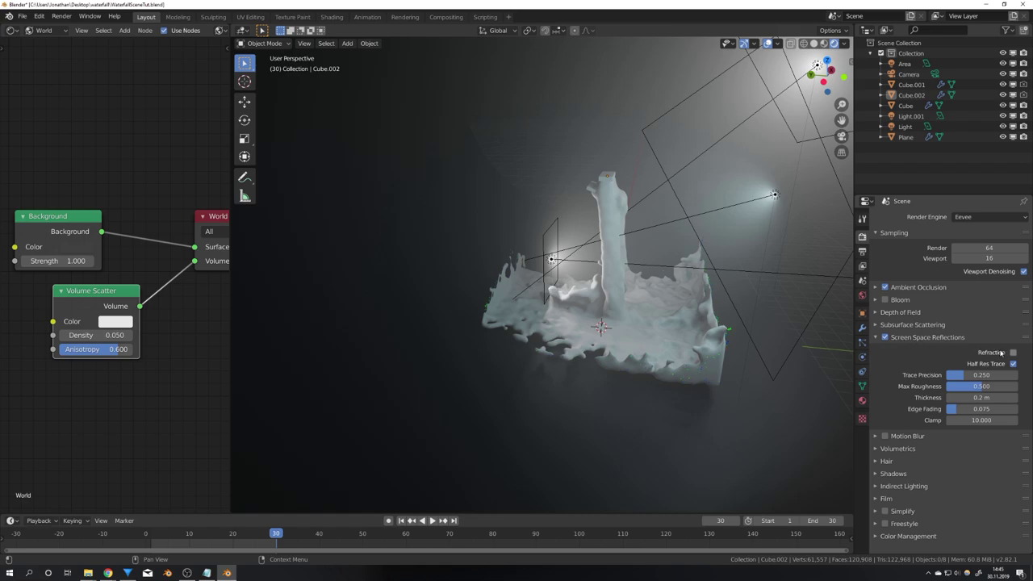
{"action": "left_click", "coordinate": [1011, 354]}
{"action": "left_click", "coordinate": [900, 338]}
Step: Set the volumetrics tile size to 4px and enable Volumetric Shadows
{"action": "left_click", "coordinate": [904, 363]}
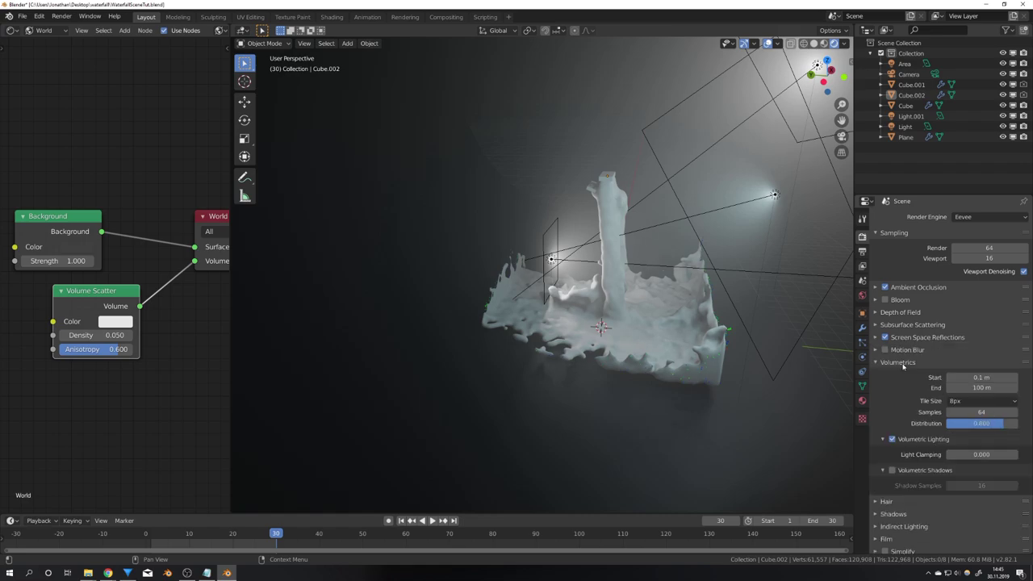
{"action": "left_click", "coordinate": [978, 401]}
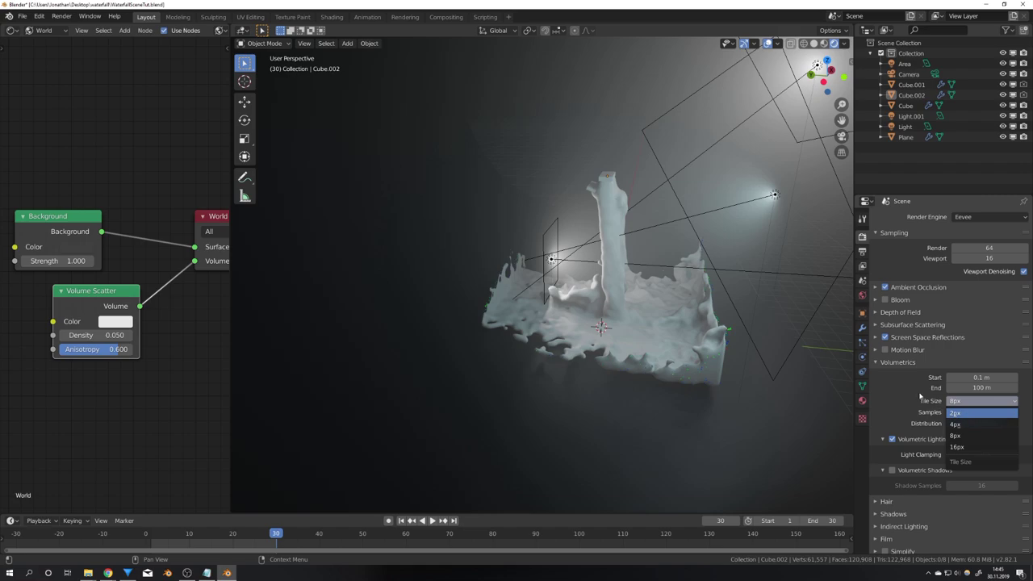
{"action": "key", "text": "Return"}
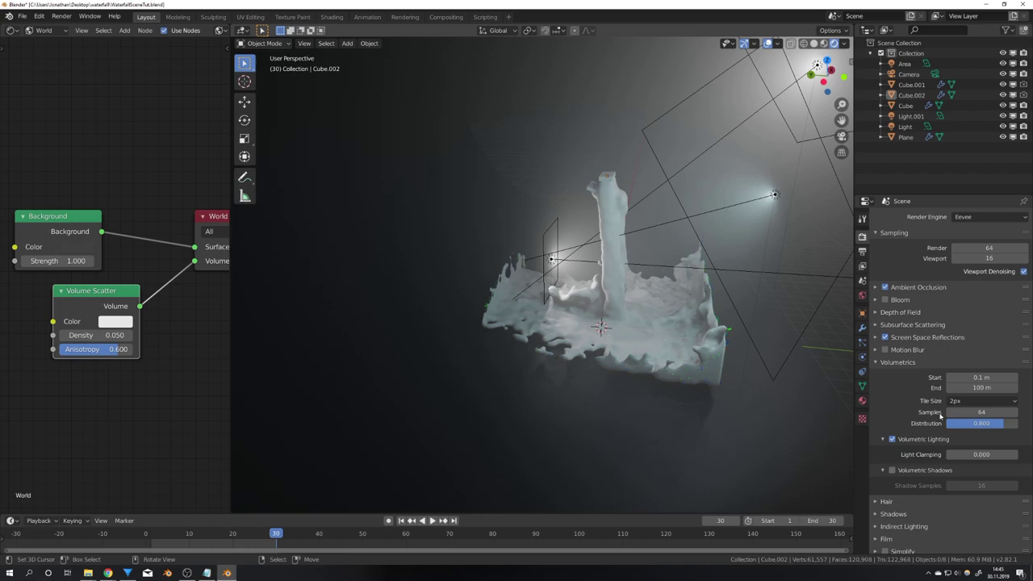
{"action": "left_click", "coordinate": [969, 401]}
{"action": "left_click", "coordinate": [966, 423]}
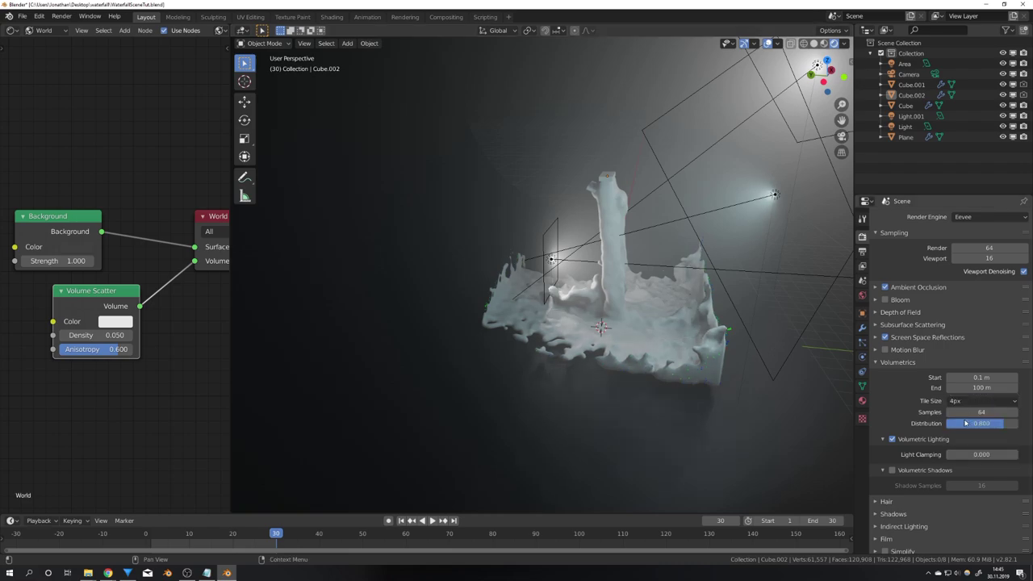
{"action": "middle_click_drag", "start_coordinate": [736, 367], "coordinate": [601, 360]}
{"action": "left_click", "coordinate": [892, 471]}
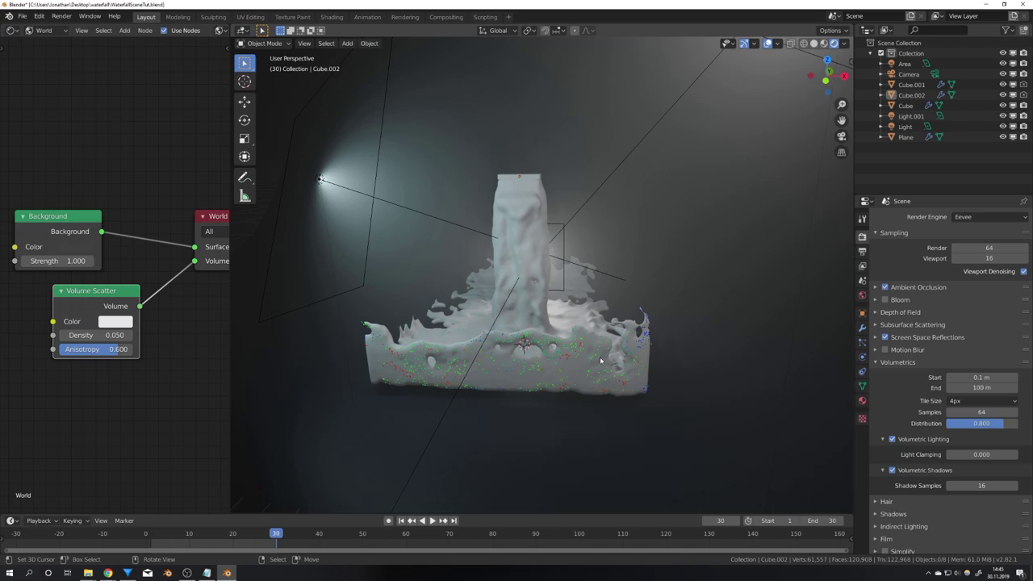
Step: Replace the Principled BSDF in the liquid domain's object material with a Glass BSDF connected to the Material Output's Surface input
{"action": "left_click", "coordinate": [523, 243]}
{"action": "left_click", "coordinate": [65, 33]}
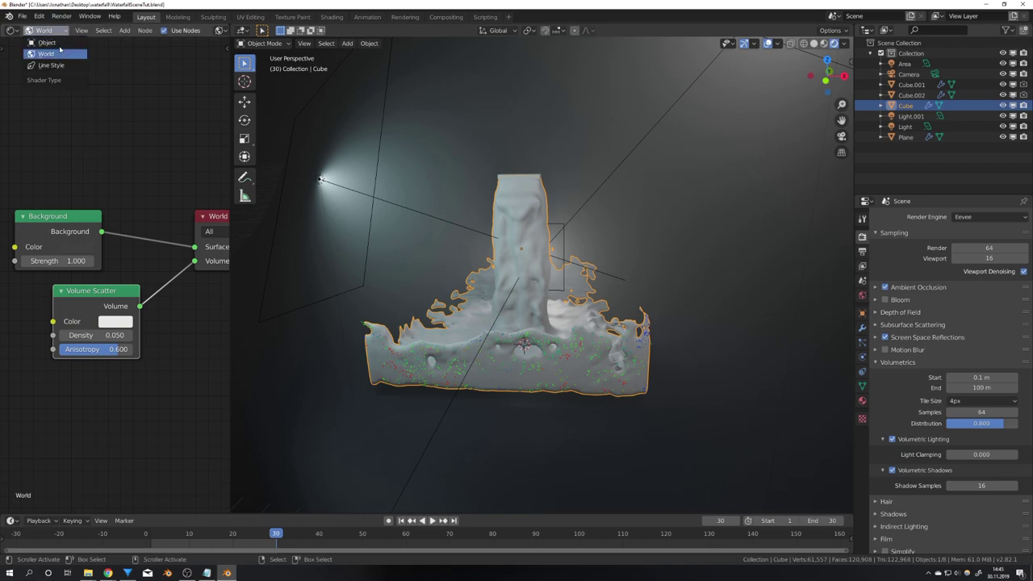
{"action": "left_click", "coordinate": [44, 44]}
{"action": "left_click", "coordinate": [147, 30]}
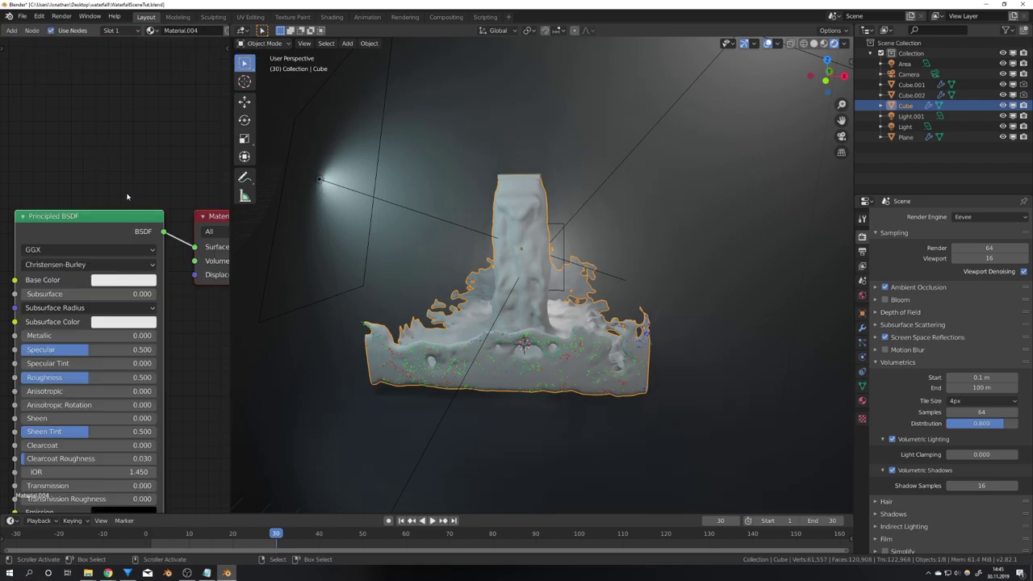
{"action": "scroll", "coordinate": [127, 193], "scroll_direction": "down", "scroll_amount": 3}
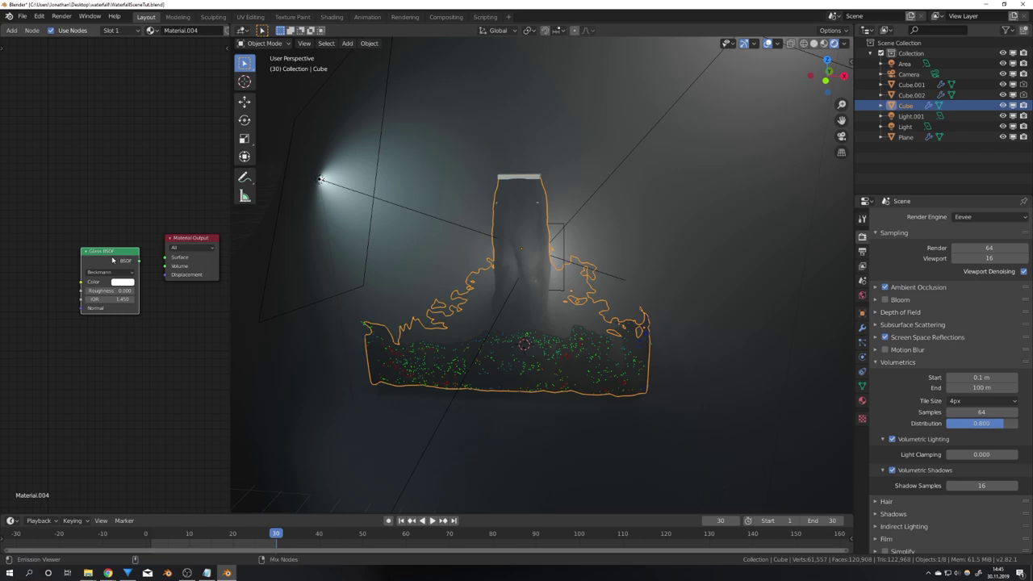
{"action": "scroll", "coordinate": [115, 273], "scroll_direction": "up", "scroll_amount": 3}
Step: Set the Glass BSDF's IOR to 1.333
{"action": "left_click", "coordinate": [106, 316]}
{"action": "type", "text": "1"}
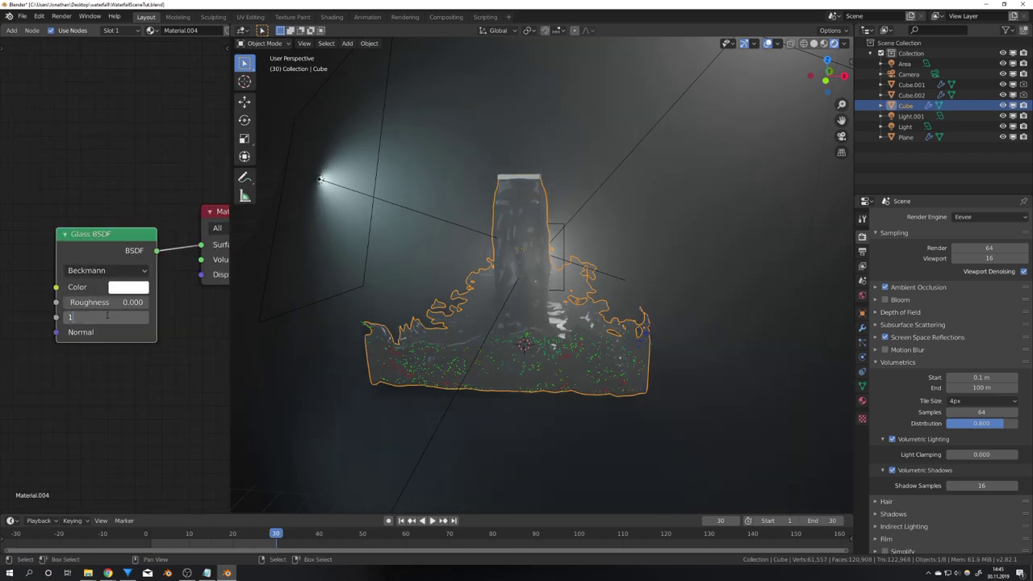
{"action": "type", "text": ".333"}
{"action": "key", "text": "Return"}
Step: Check the glass water up close and enable Screen Space Refraction in the liquid domain's material settings
{"action": "middle_click_drag", "start_coordinate": [504, 274], "coordinate": [570, 288]}
{"action": "key", "text": "alt+a"}
{"action": "scroll", "coordinate": [516, 276], "scroll_direction": "up", "scroll_amount": 5}
{"action": "middle_click_drag", "start_coordinate": [649, 329], "coordinate": [576, 320]}
{"action": "scroll", "coordinate": [642, 310], "scroll_direction": "down", "scroll_amount": 7}
{"action": "scroll", "coordinate": [577, 319], "scroll_direction": "up", "scroll_amount": 5}
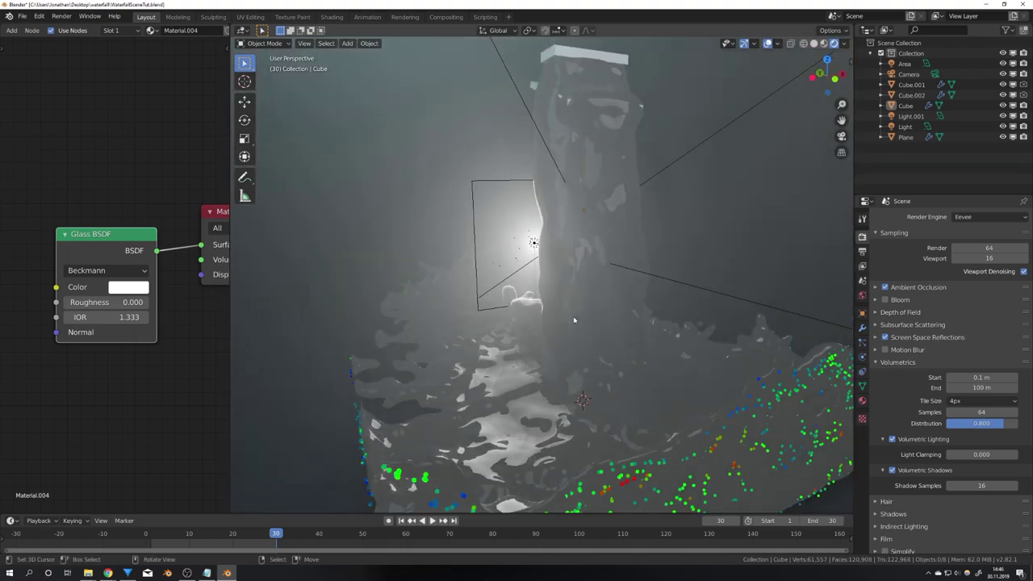
{"action": "left_click", "coordinate": [574, 320]}
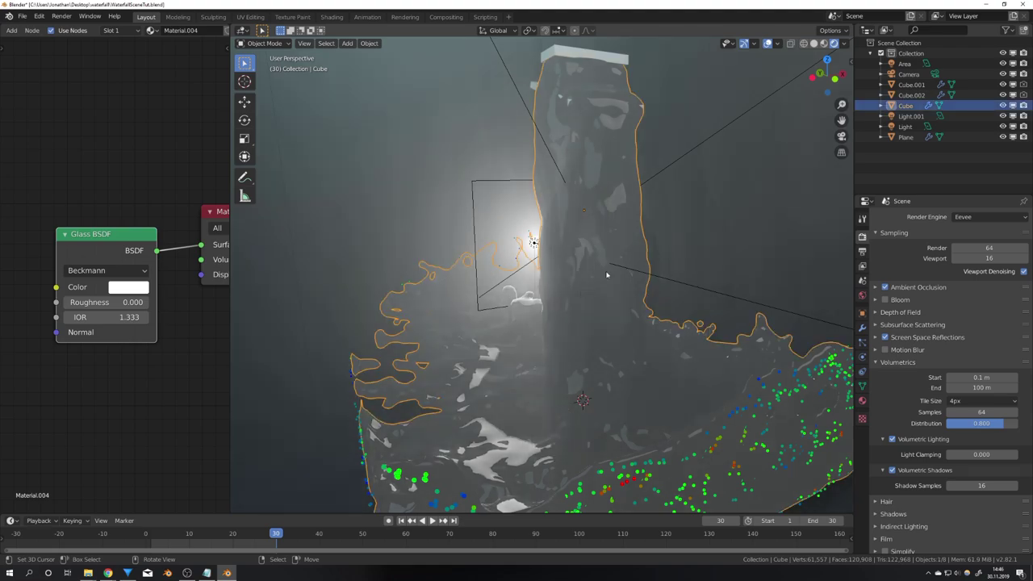
{"action": "left_click", "coordinate": [863, 402]}
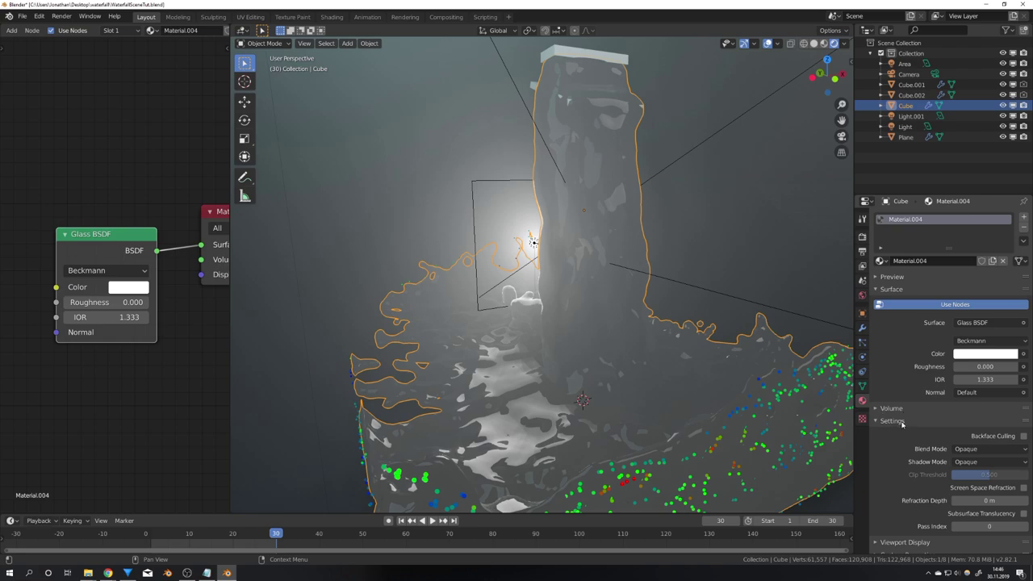
{"action": "left_click", "coordinate": [1015, 489]}
Step: Set the water material's blend mode to Alpha Blend
{"action": "middle_click_drag", "start_coordinate": [638, 336], "coordinate": [689, 328]}
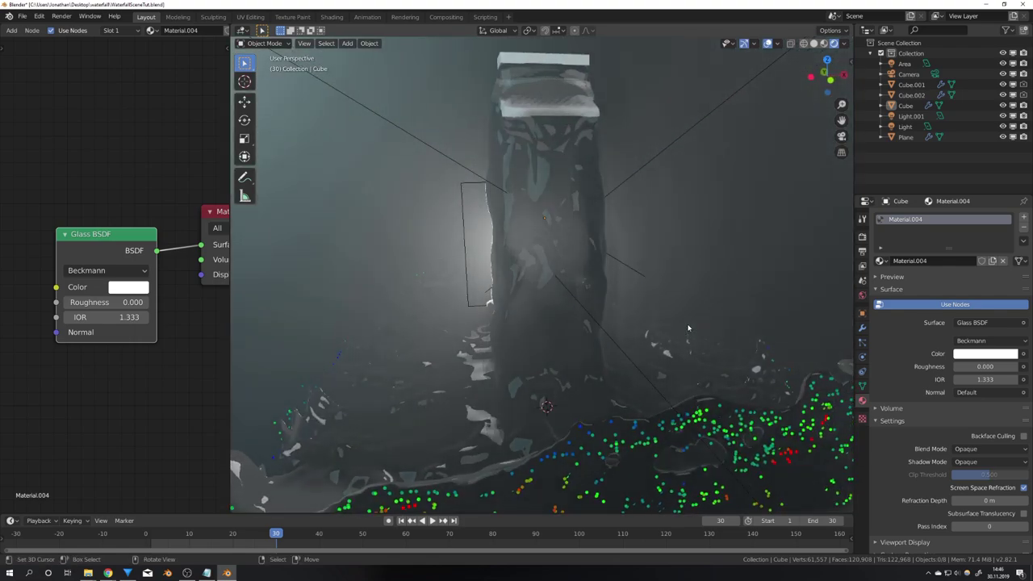
{"action": "left_click", "coordinate": [985, 450]}
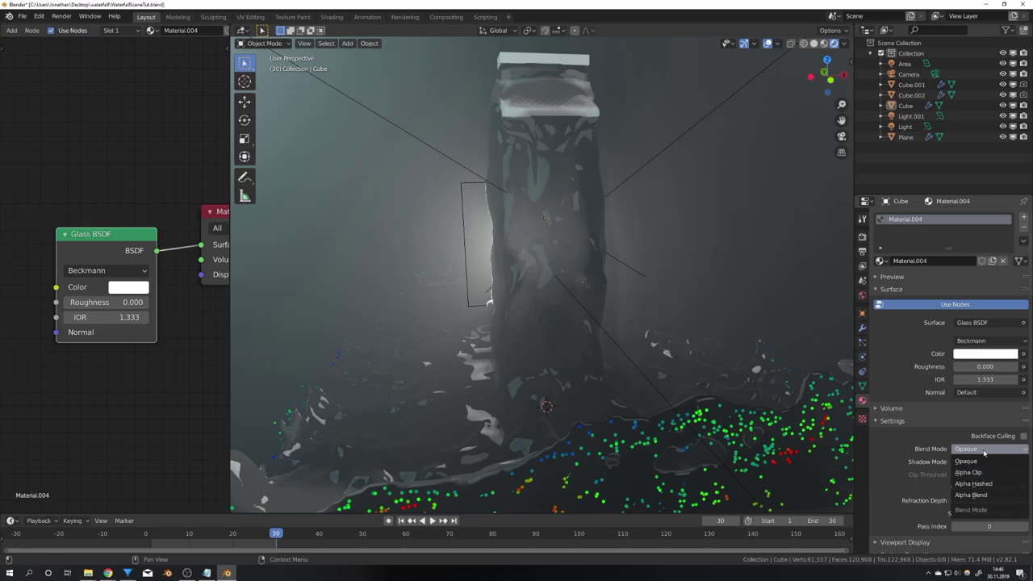
{"action": "left_click", "coordinate": [983, 499]}
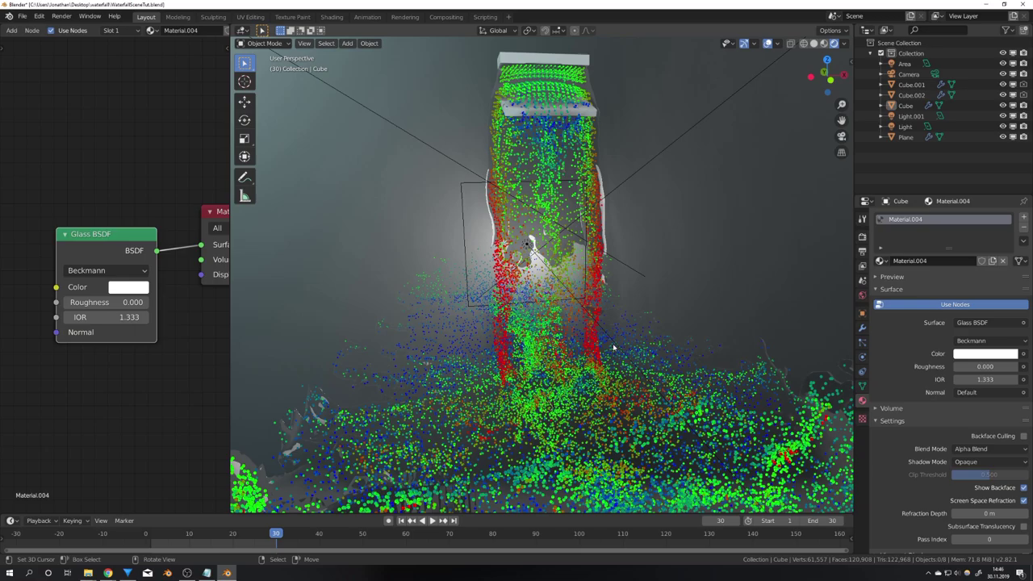
Step: Hide the liquid domain's FLIP particles in both the viewport and the render
{"action": "middle_click_drag", "start_coordinate": [613, 348], "coordinate": [592, 336]}
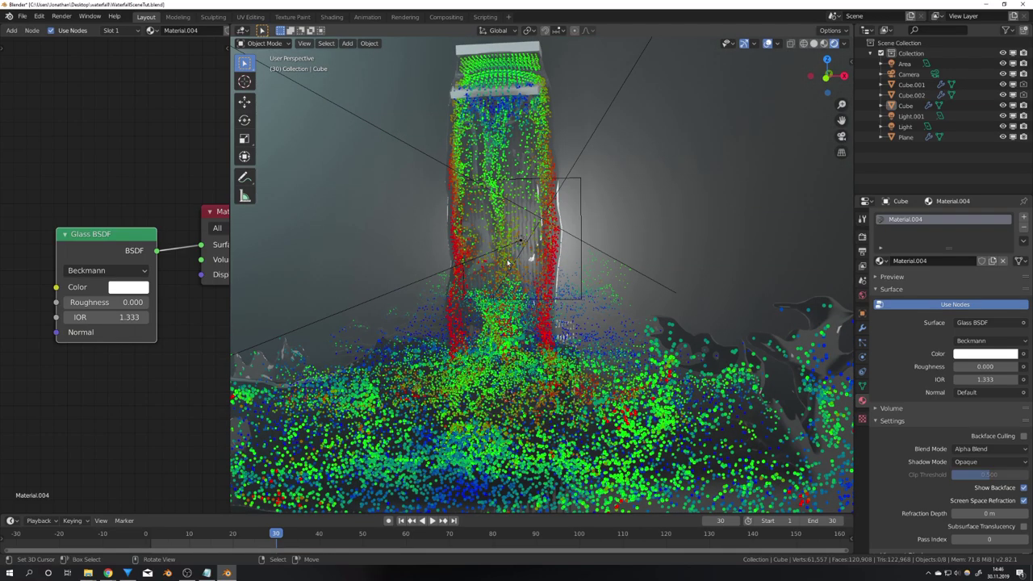
{"action": "left_click", "coordinate": [863, 343]}
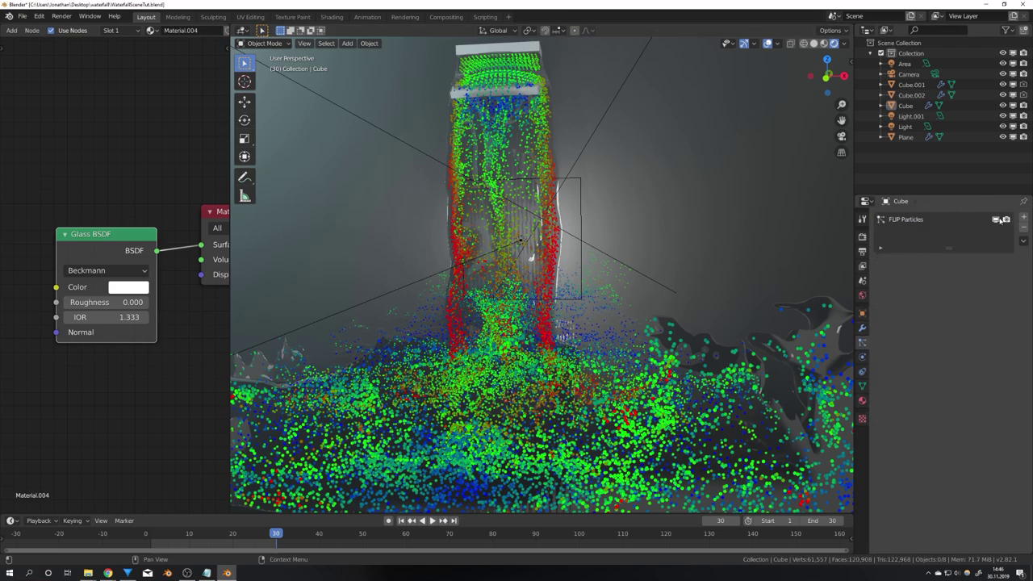
{"action": "left_click", "coordinate": [998, 220]}
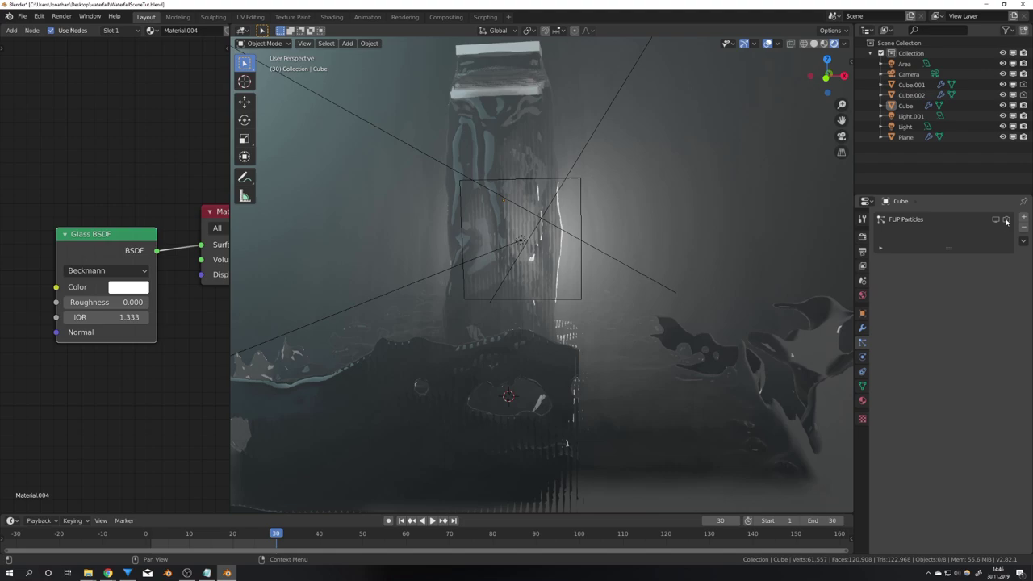
{"action": "middle_click_drag", "start_coordinate": [592, 284], "coordinate": [612, 285]}
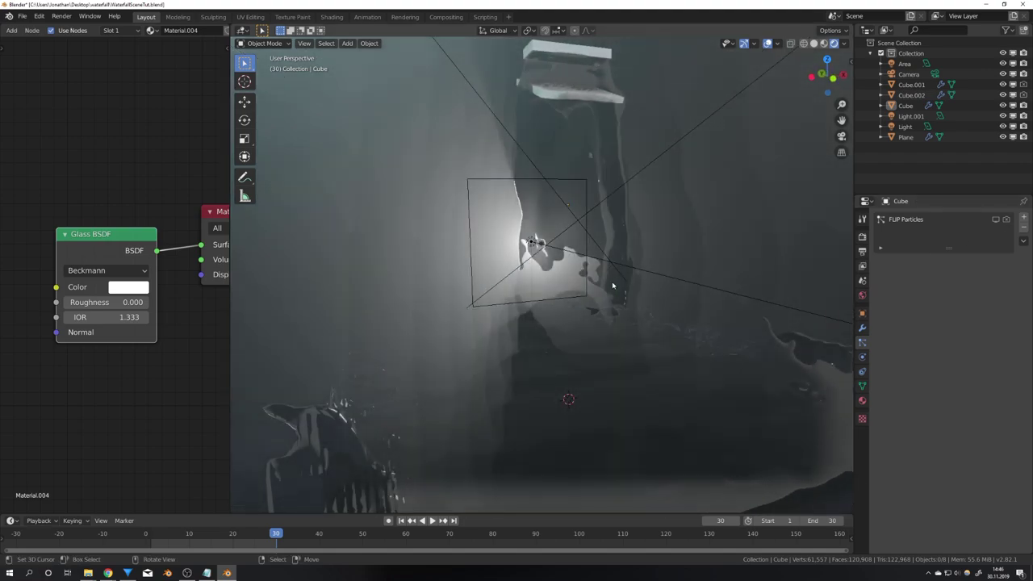
Step: Preview part of the waterfall animation through the camera, and inspect the scene from other angles
{"action": "key", "text": "KP_0"}
{"action": "key", "text": "Home"}
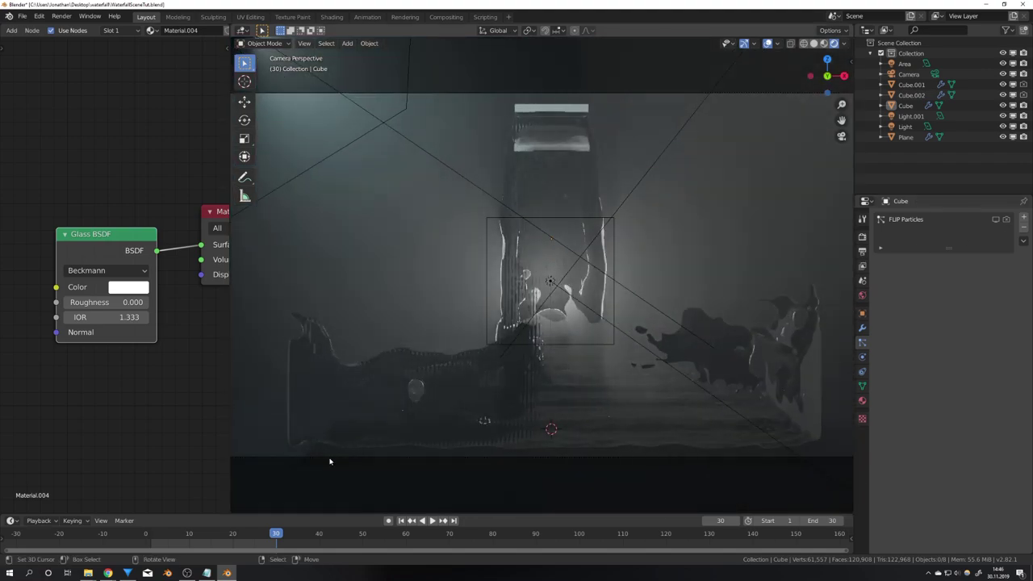
{"action": "left_click", "coordinate": [233, 540]}
{"action": "key", "text": "space"}
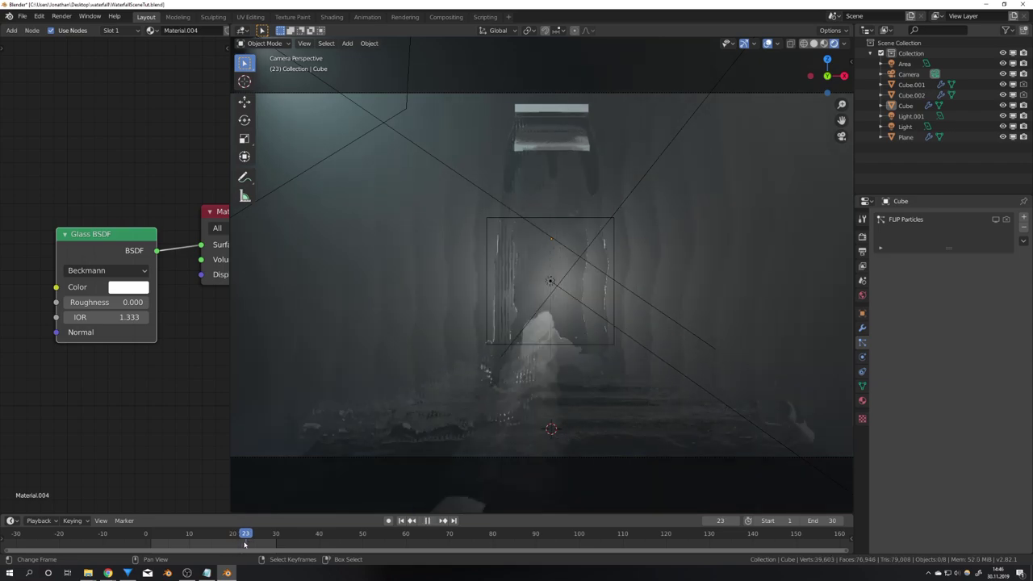
{"action": "key", "text": "space"}
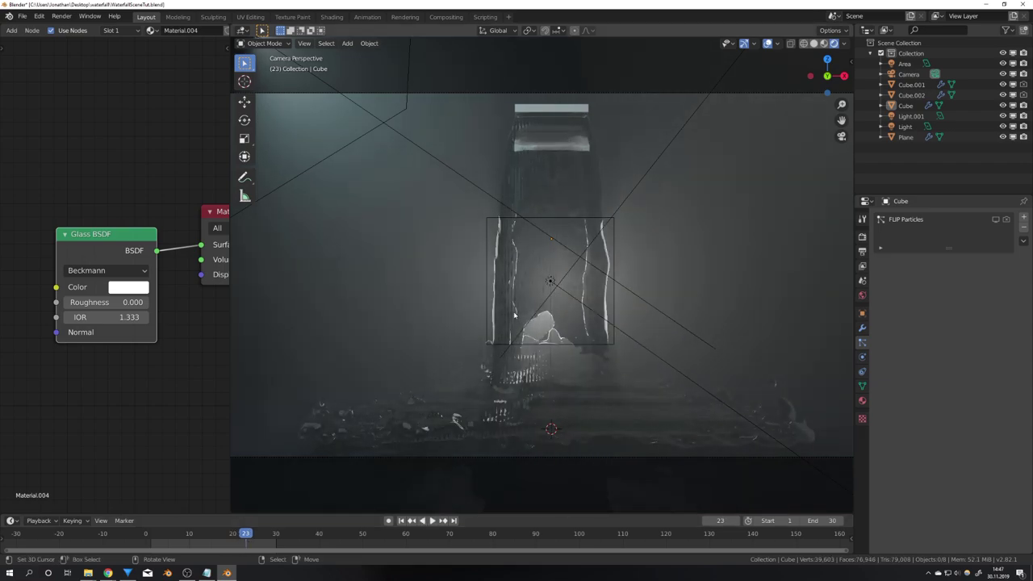
{"action": "middle_click_drag", "start_coordinate": [519, 261], "coordinate": [569, 286]}
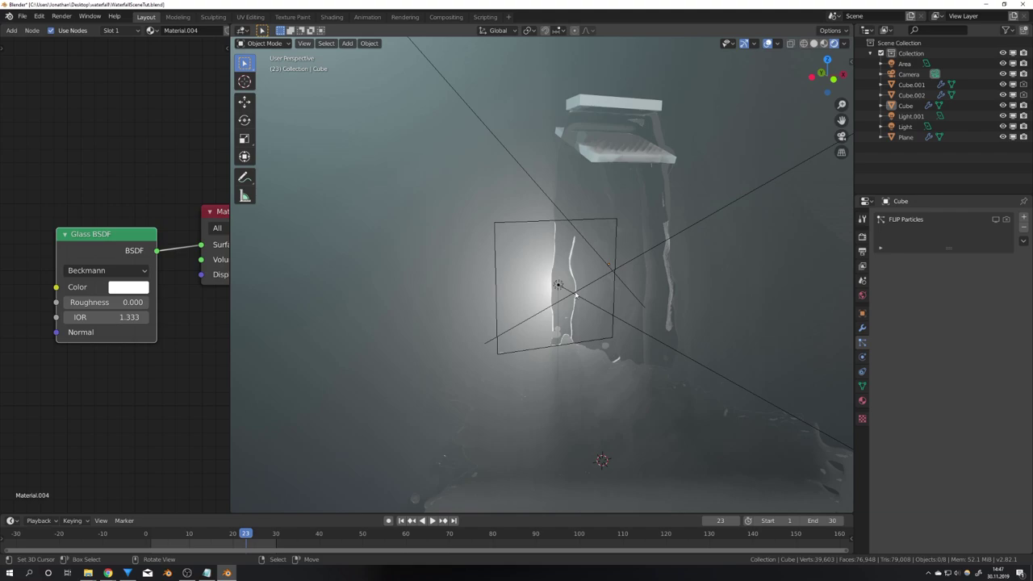
{"action": "scroll", "coordinate": [757, 265], "scroll_direction": "down", "scroll_amount": 7}
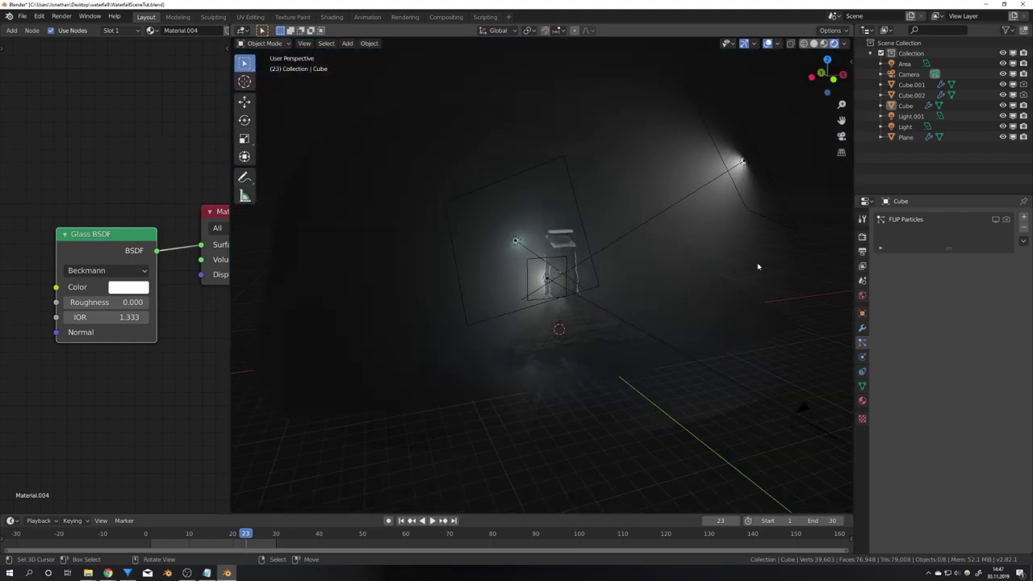